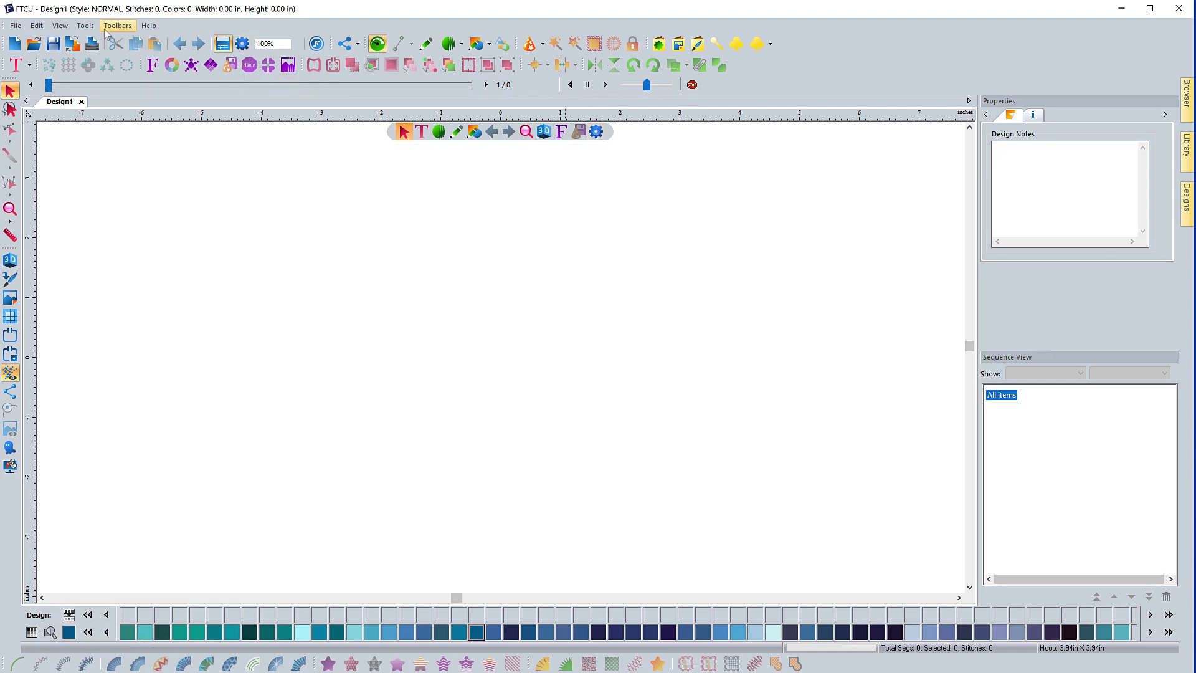
Step: Open the Tools menu to reach Preferences
click(85, 26)
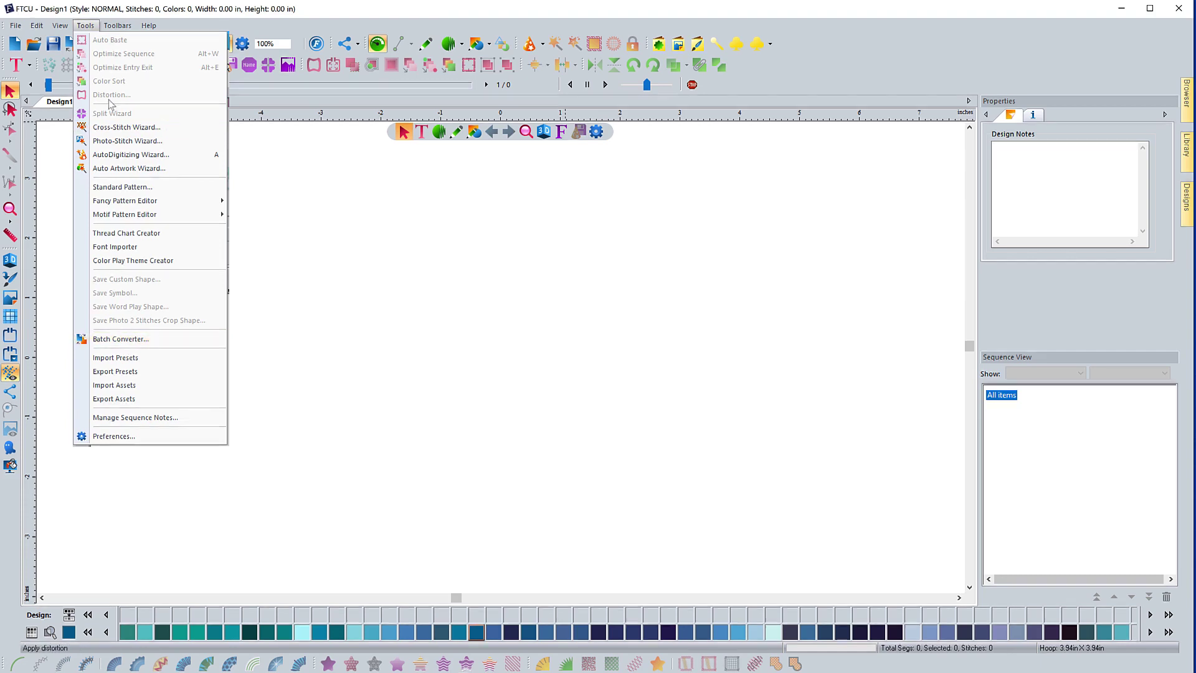
click(112, 437)
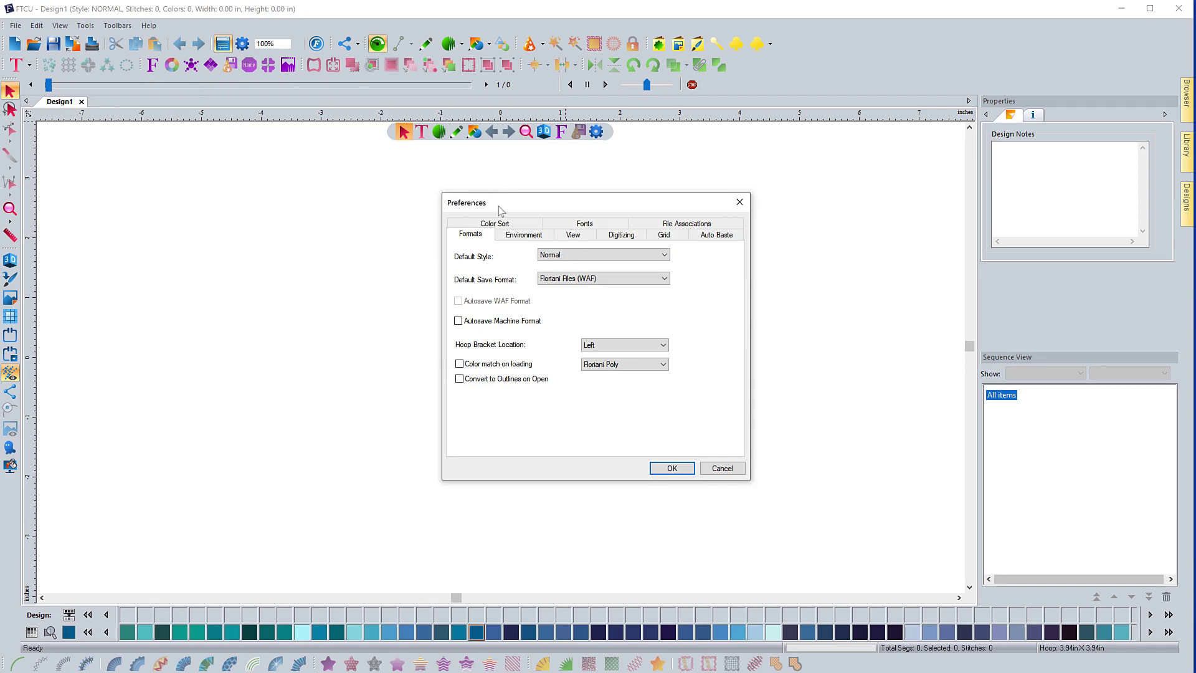
click(571, 239)
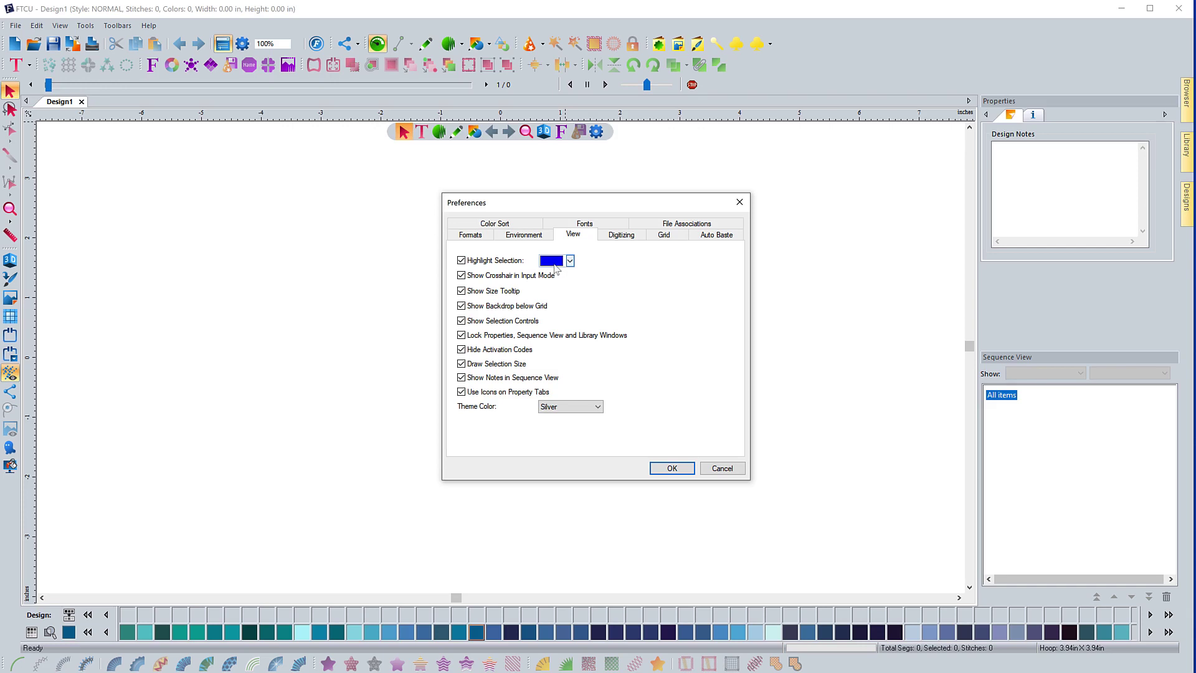
click(673, 468)
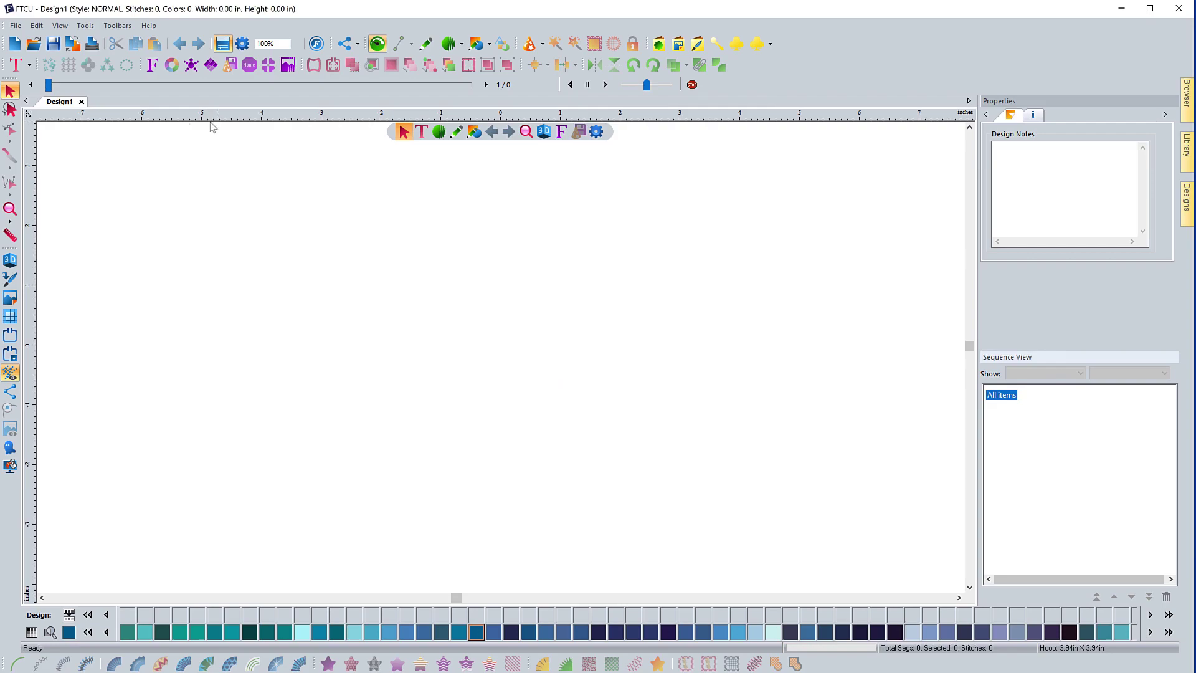
Step: Open the recent Ghost Tool.waf butterfly design and select its right antenna
click(16, 26)
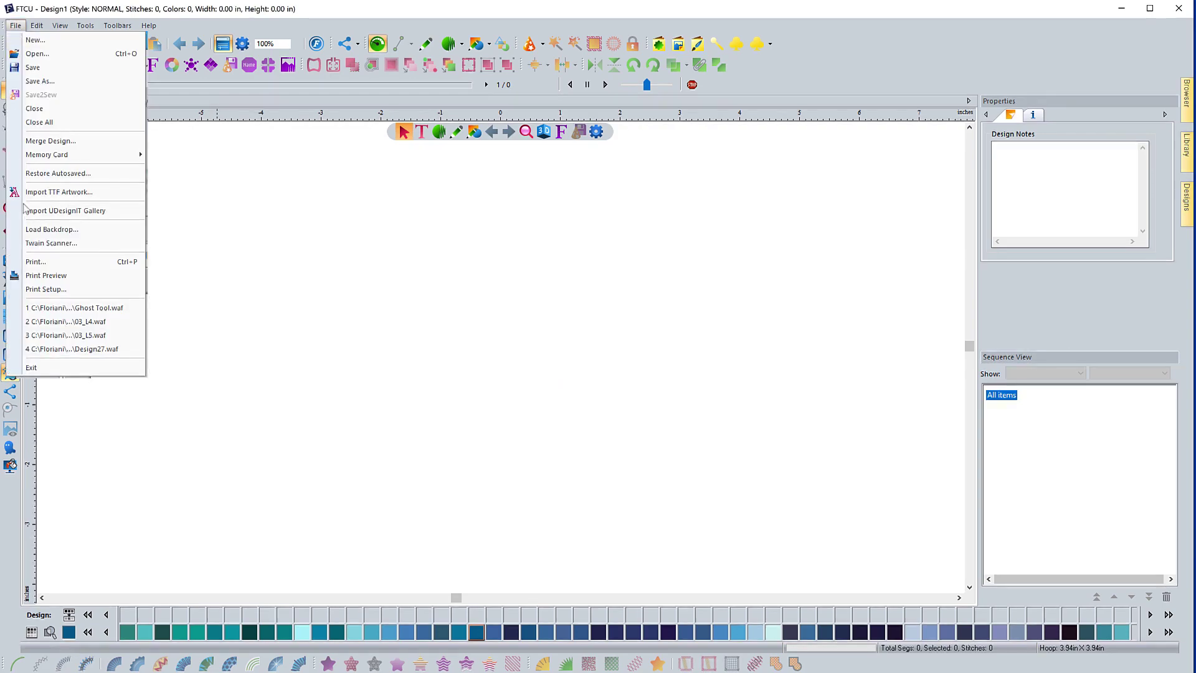
click(50, 308)
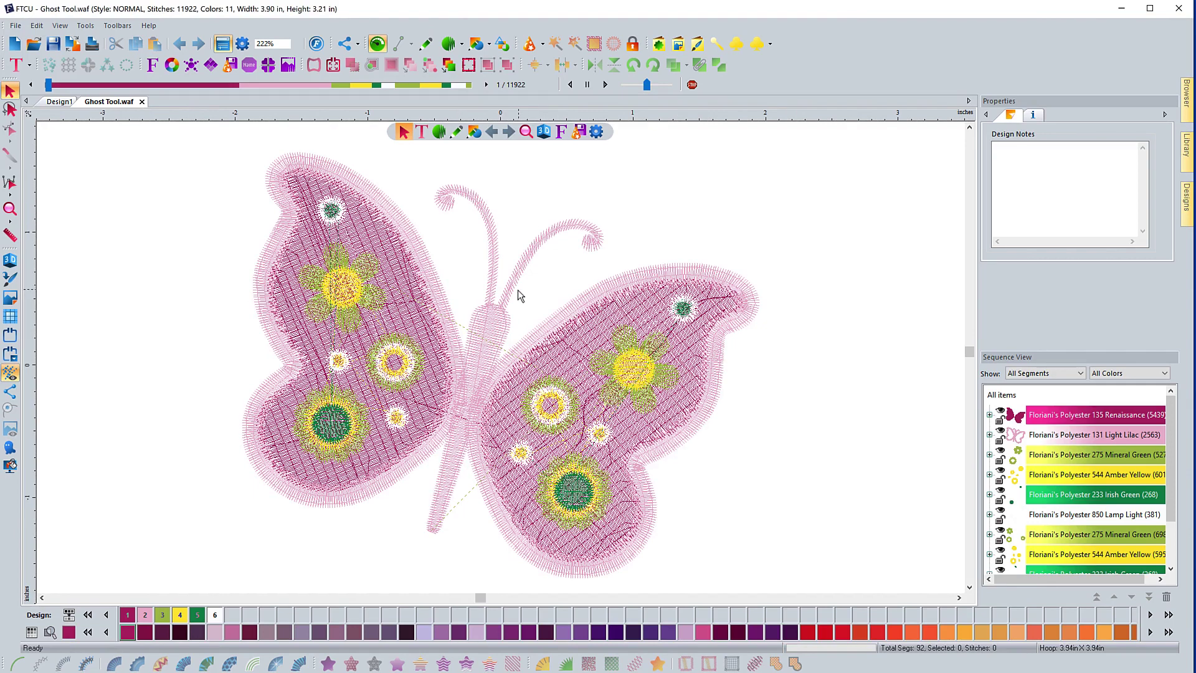
click(536, 259)
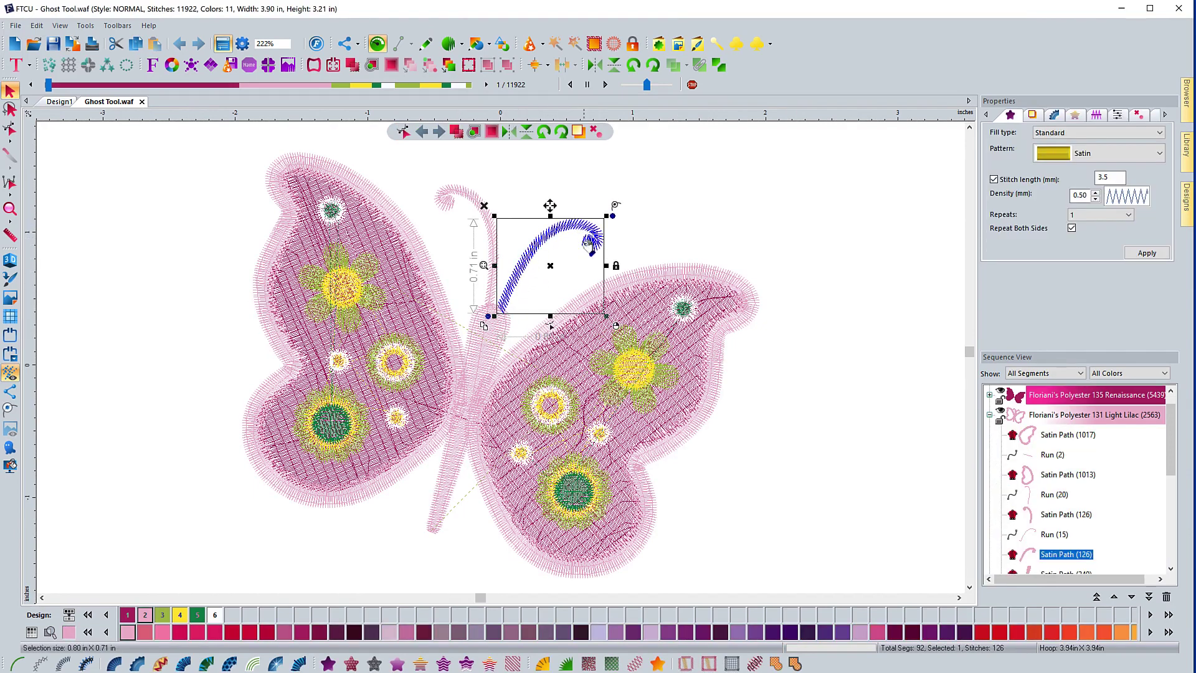
Step: Set the View Highlight Selection colour to cyan and reselect the right antenna to preview it
click(437, 245)
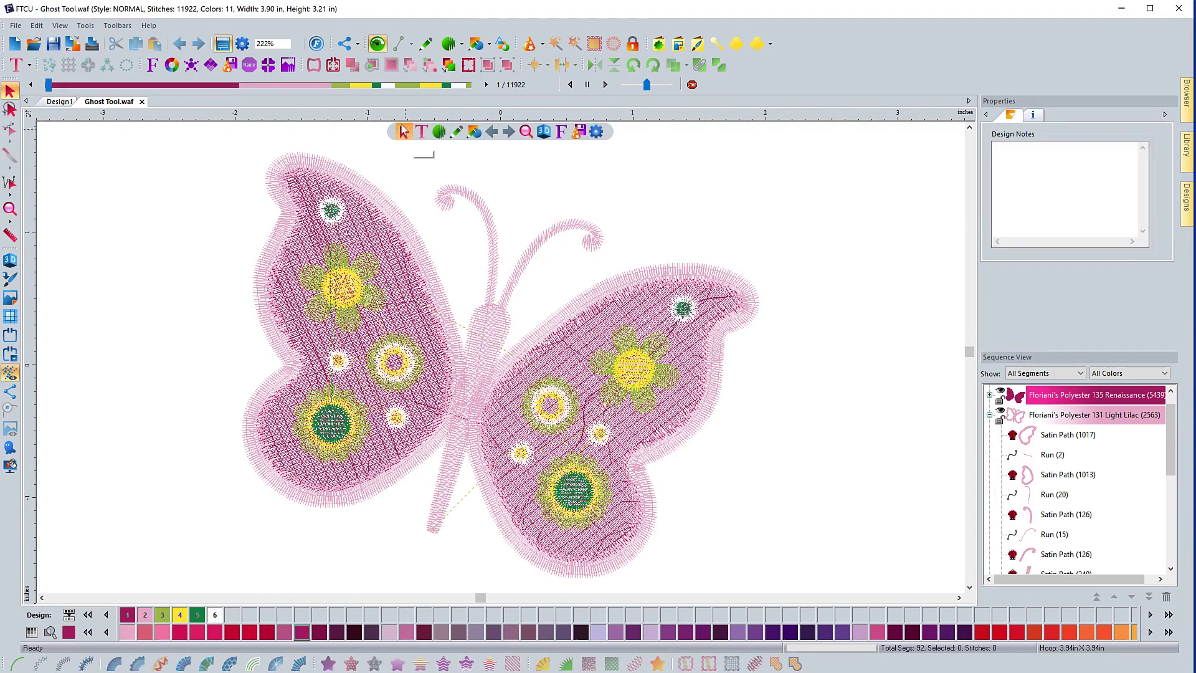
click(596, 132)
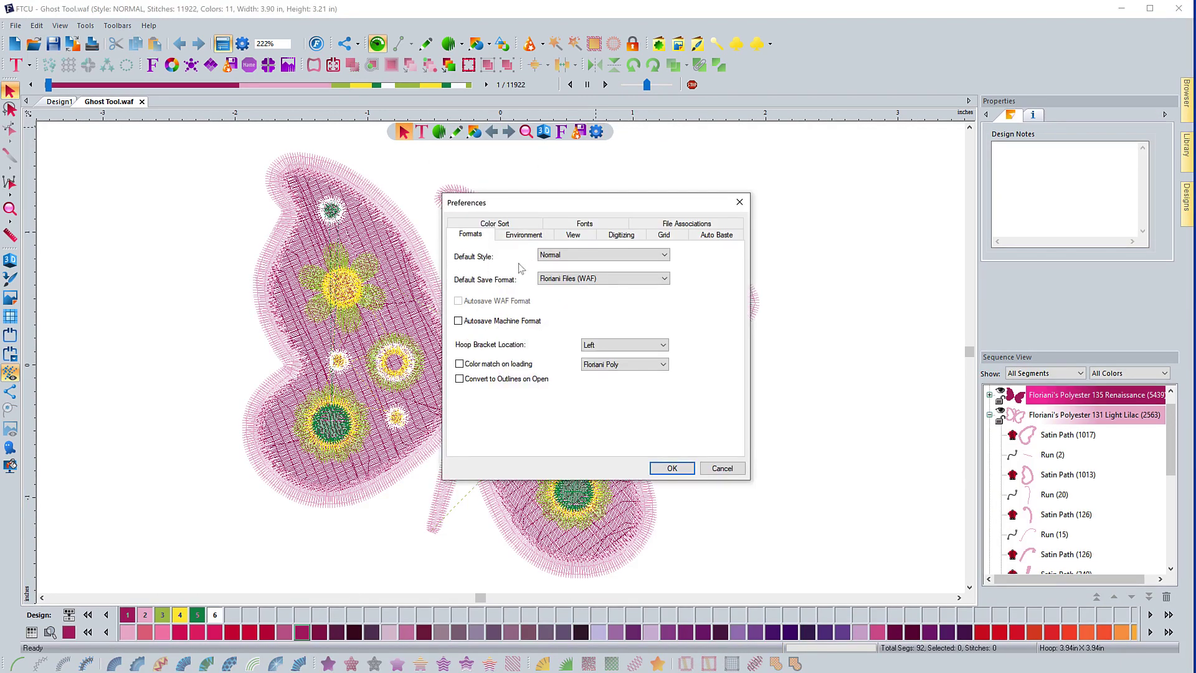
click(571, 236)
click(570, 261)
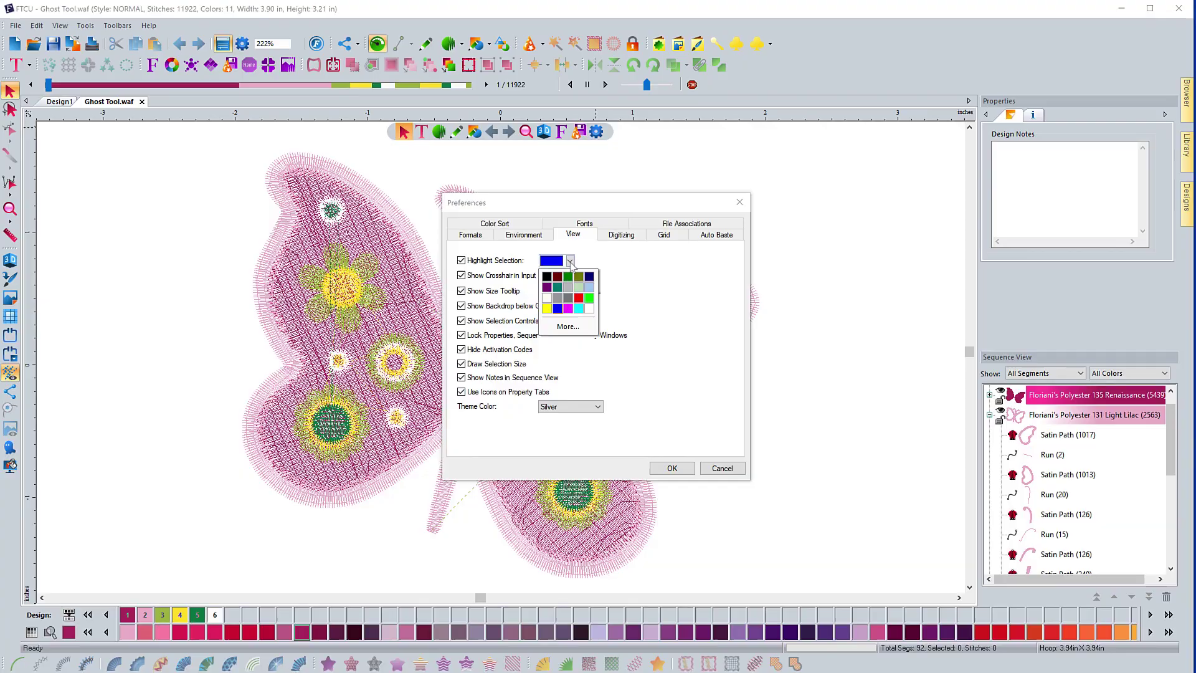
click(578, 308)
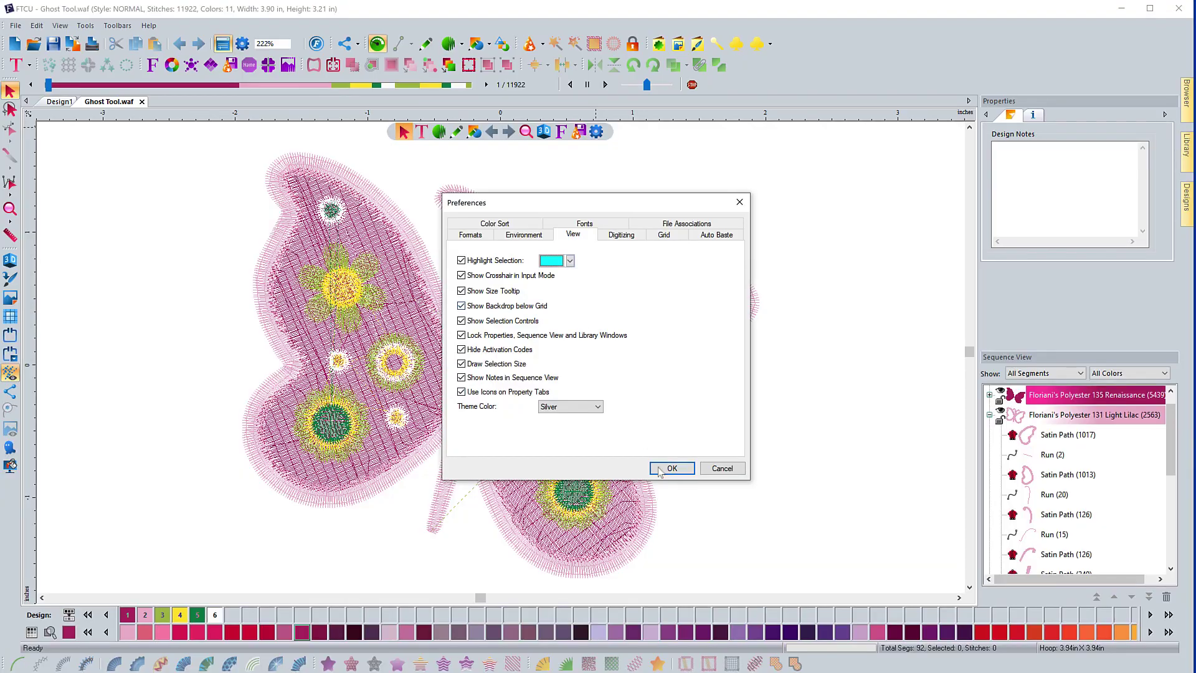
click(666, 468)
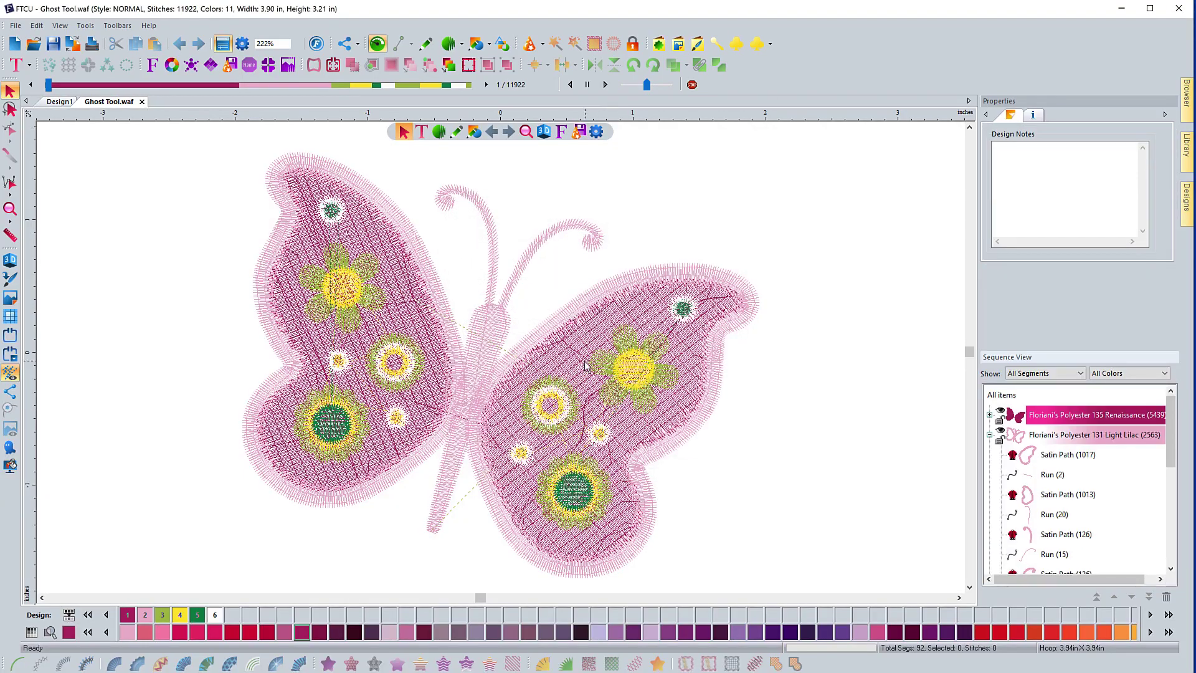
click(558, 240)
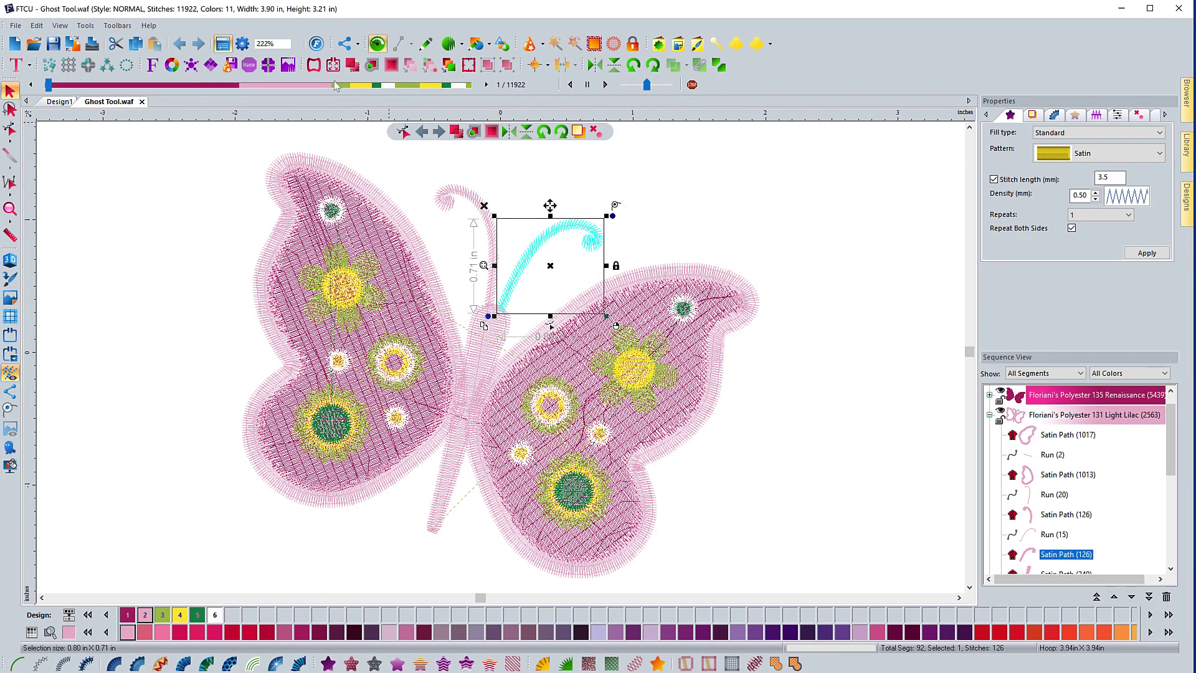
Step: Restore the Highlight Selection colour to blue in the View preferences
click(241, 45)
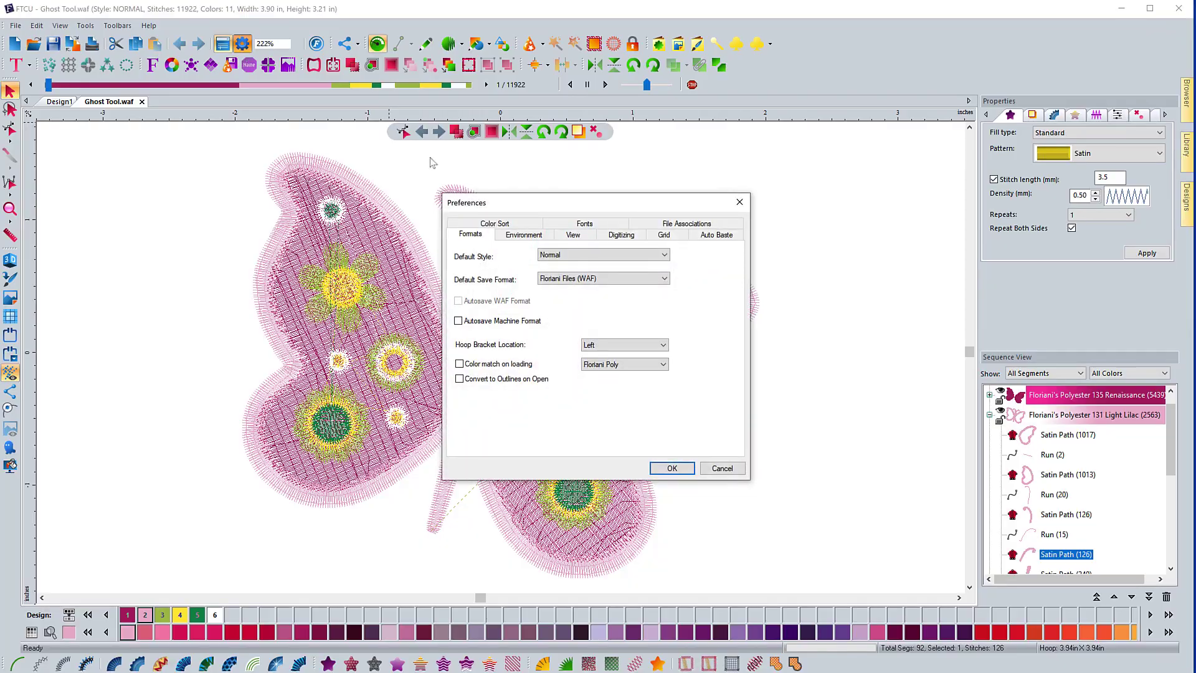
click(572, 236)
click(570, 260)
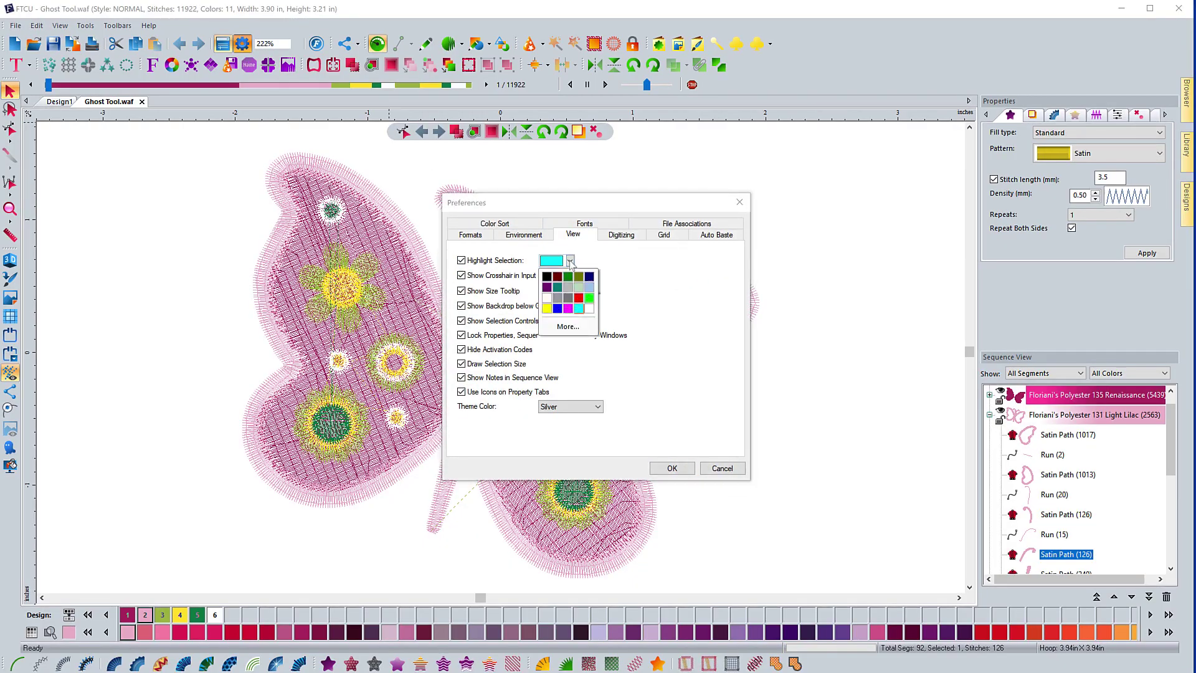
click(558, 309)
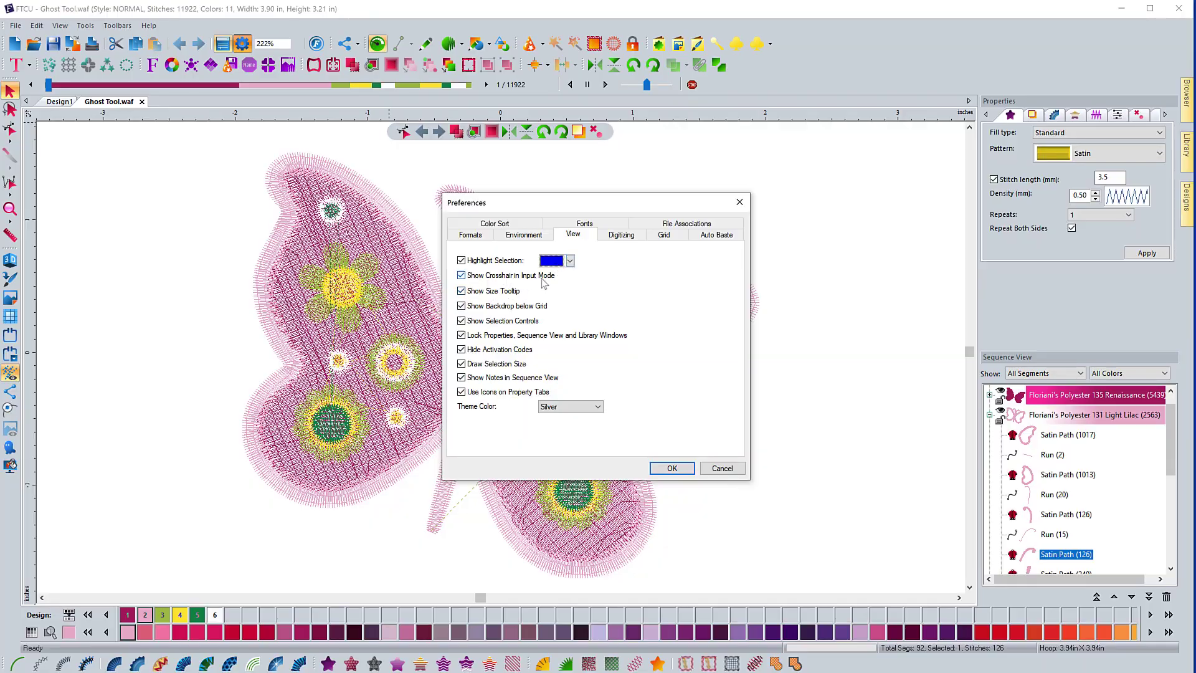
click(661, 468)
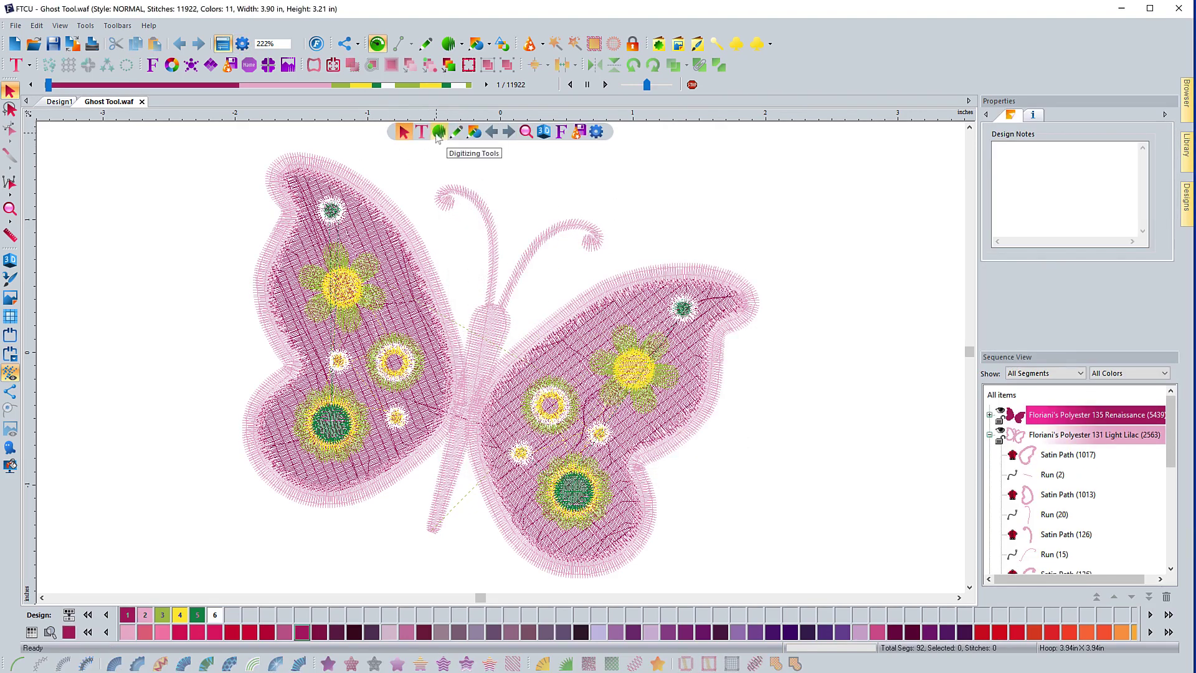
click(439, 132)
Step: Choose the Run Stitch tool and open the View preferences for Show Crosshair in Input Mode
click(404, 152)
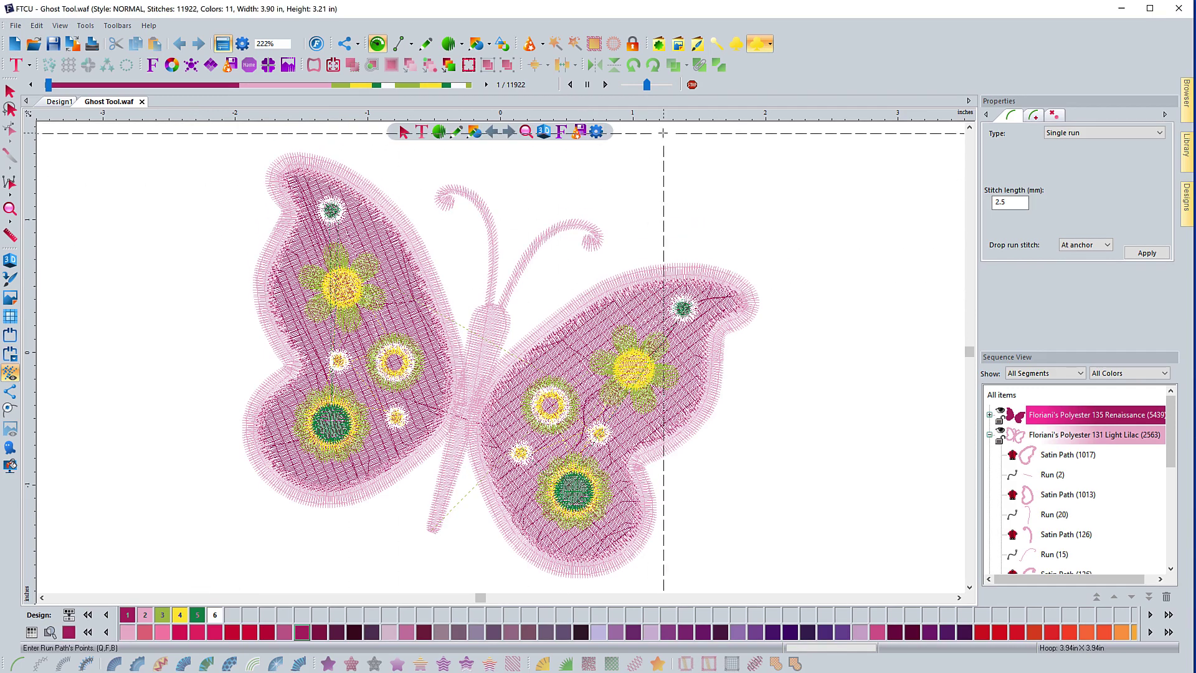
click(596, 132)
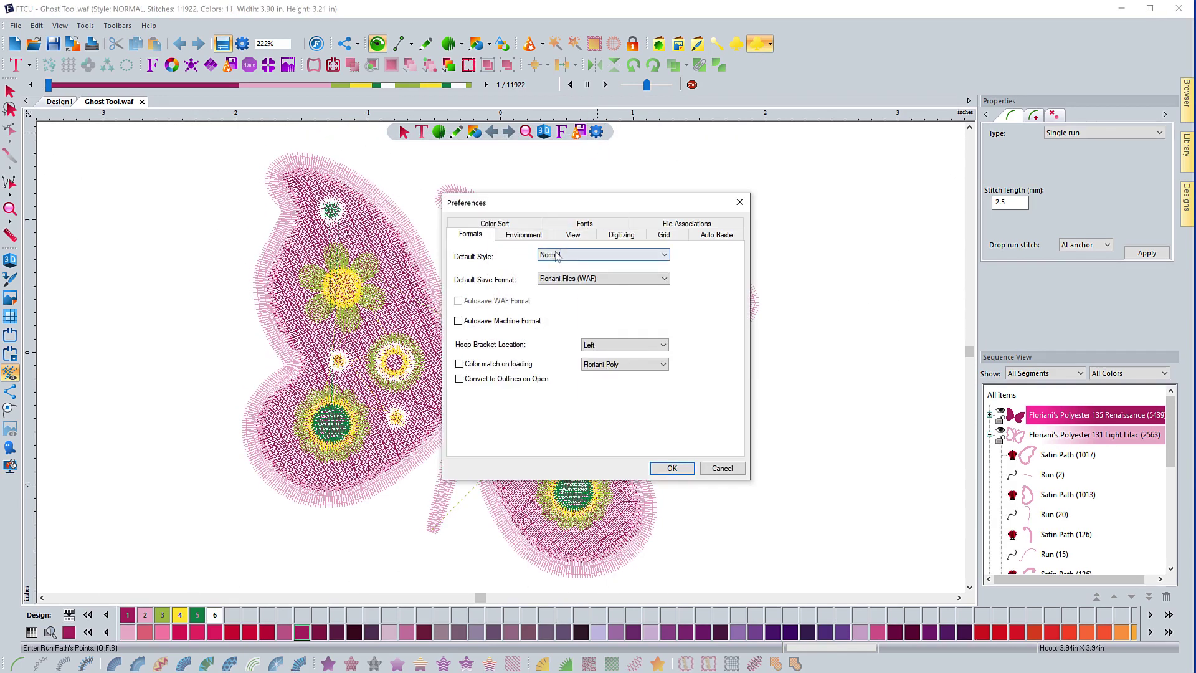
click(571, 236)
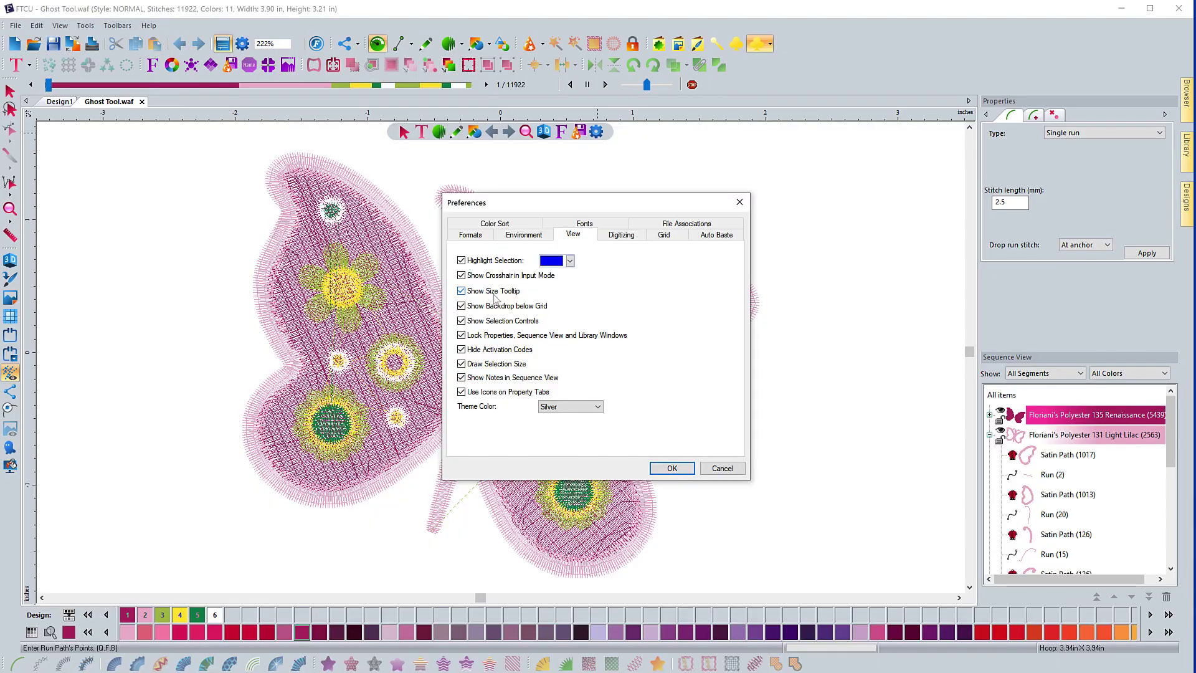
click(671, 468)
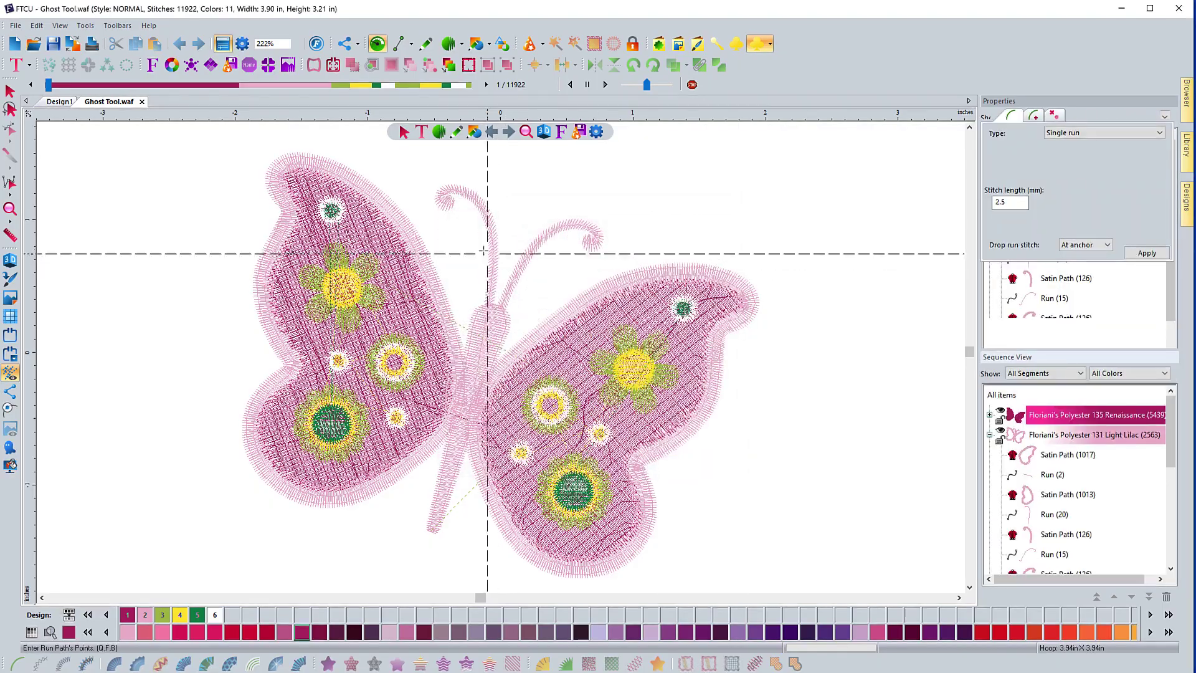
click(132, 248)
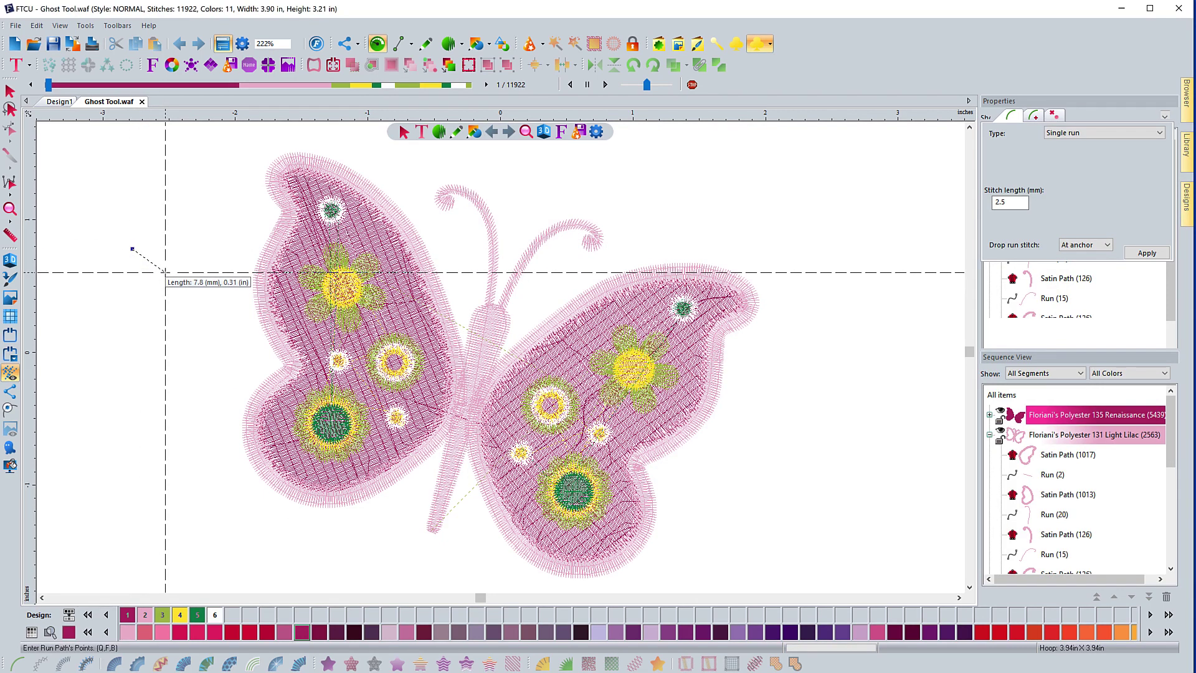
click(166, 272)
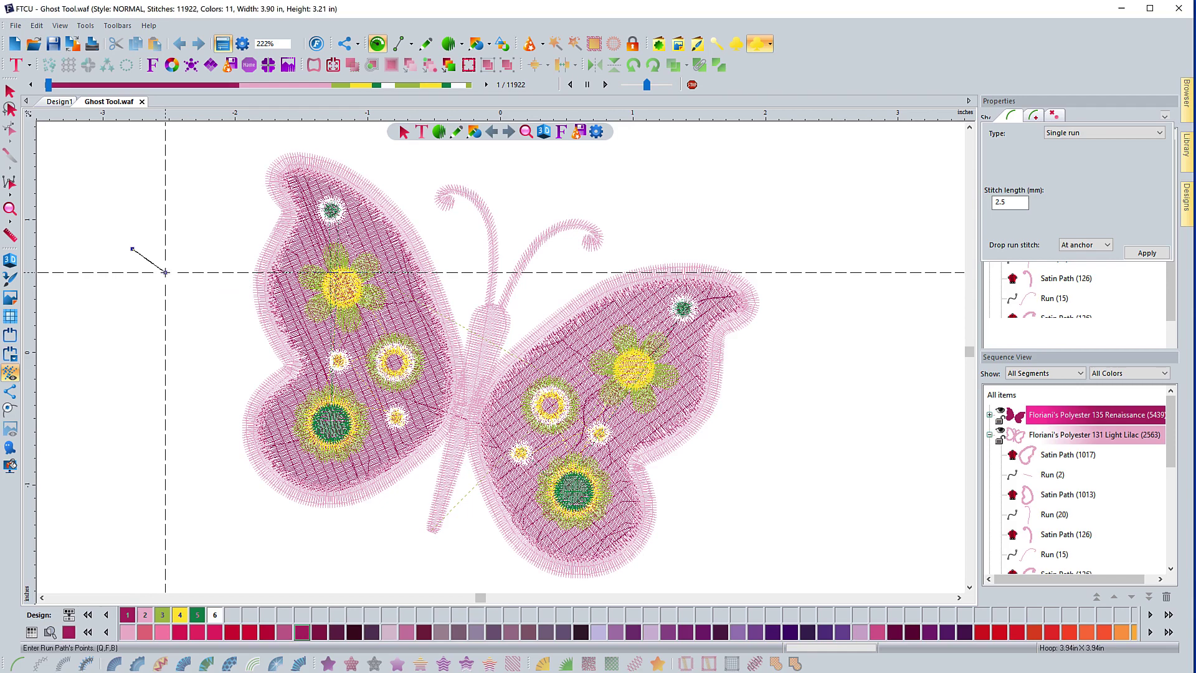
click(192, 235)
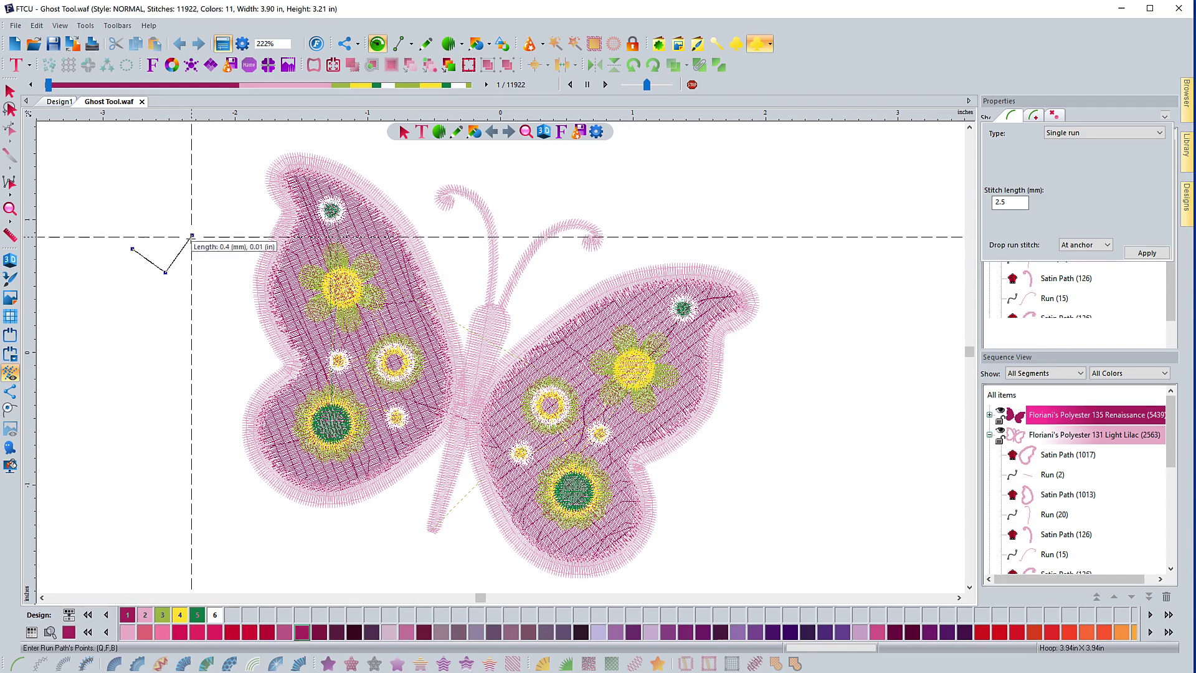
click(192, 294)
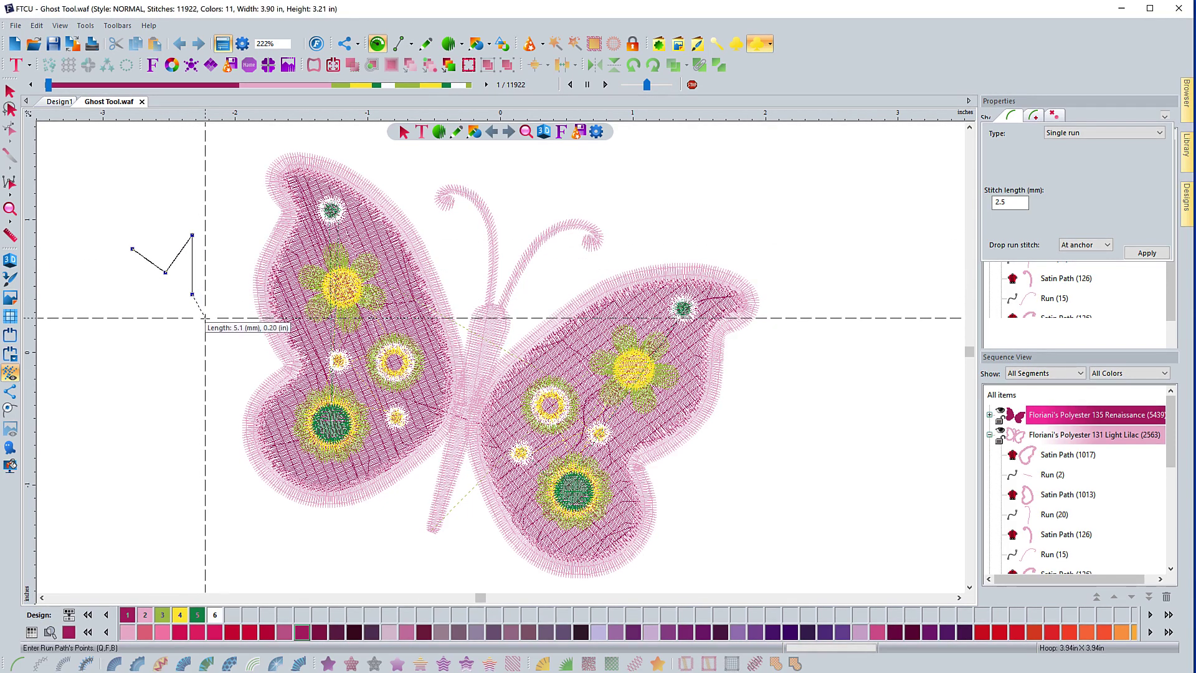
key(Return)
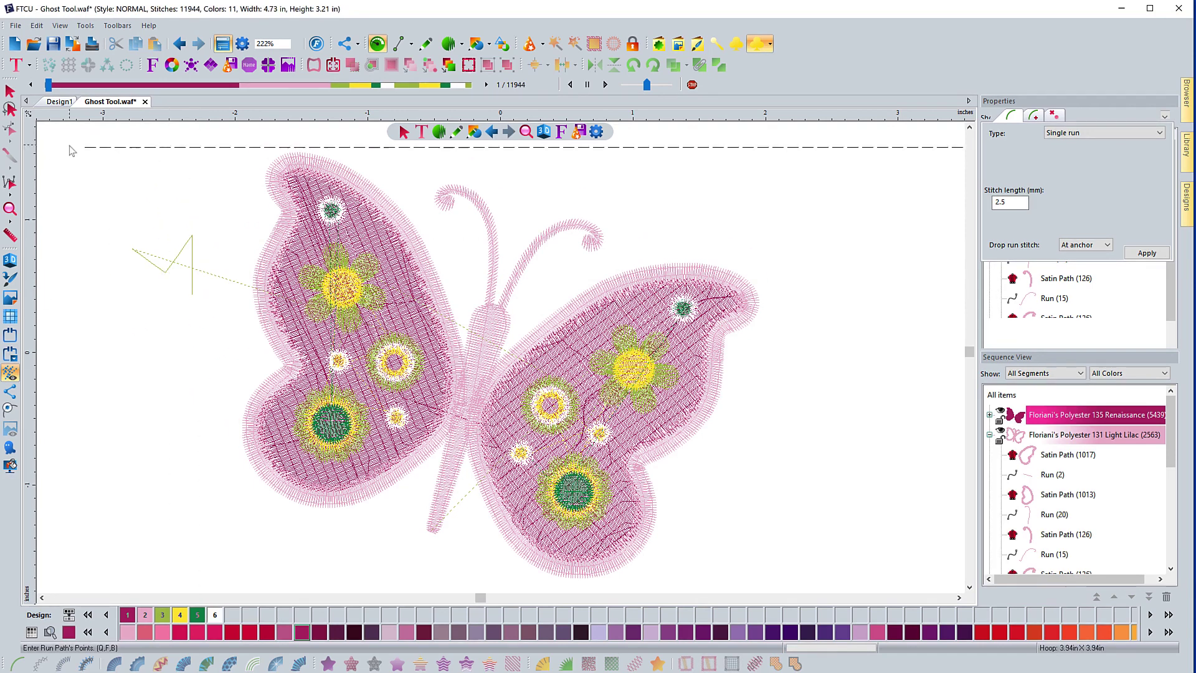
click(10, 91)
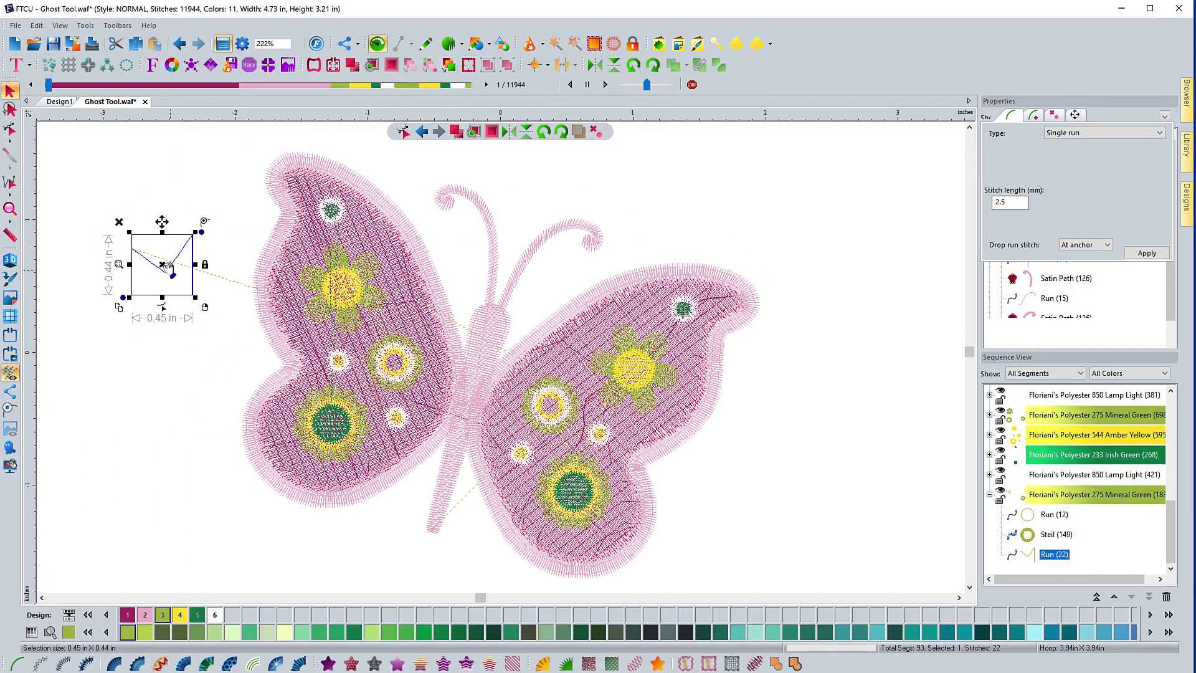
drag(195, 298, 212, 315)
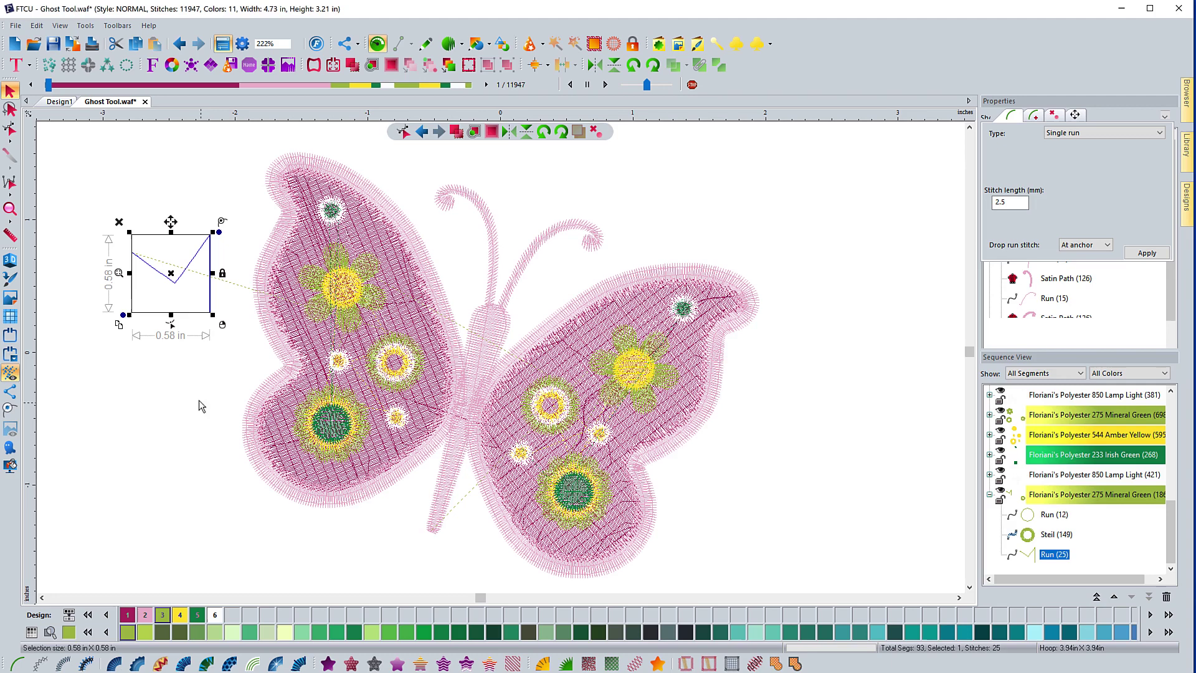
click(119, 222)
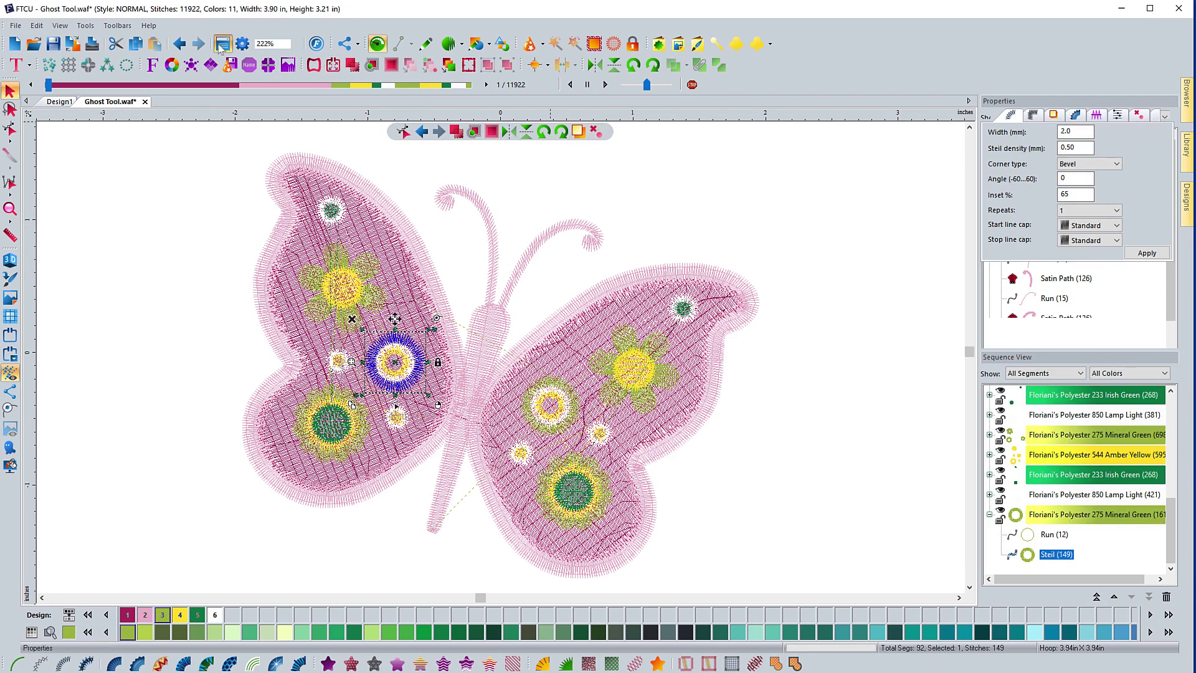
Step: Review the View preferences, cancel without changes, and turn on the design grid
click(242, 43)
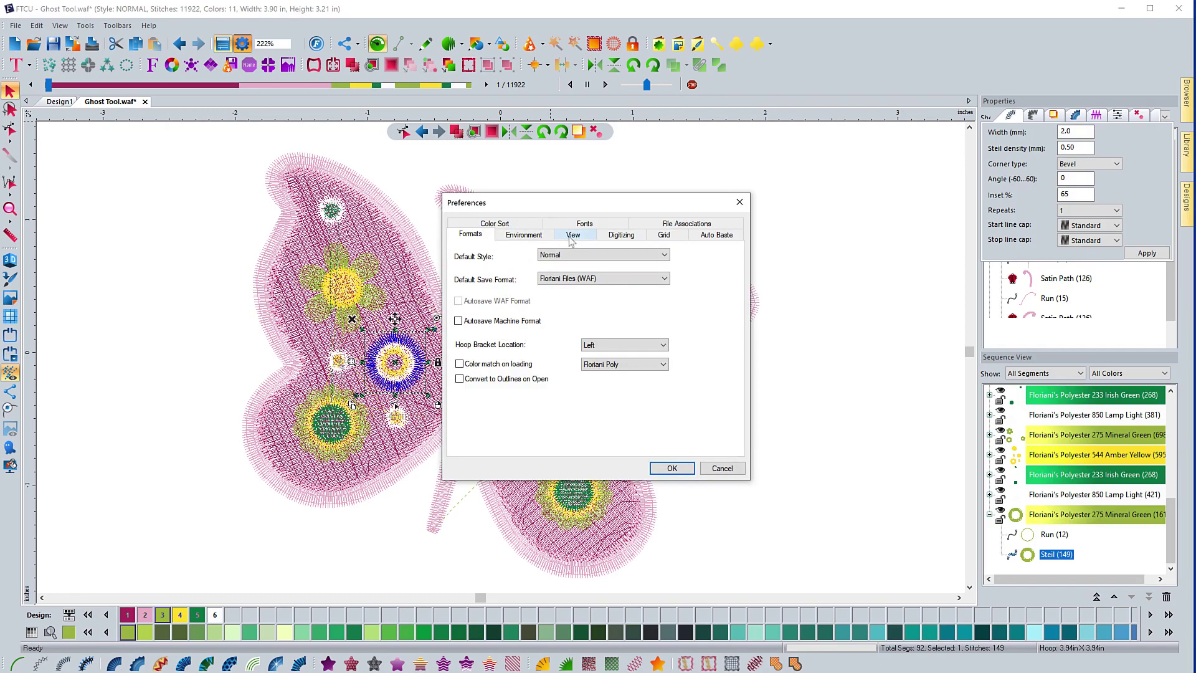
click(572, 235)
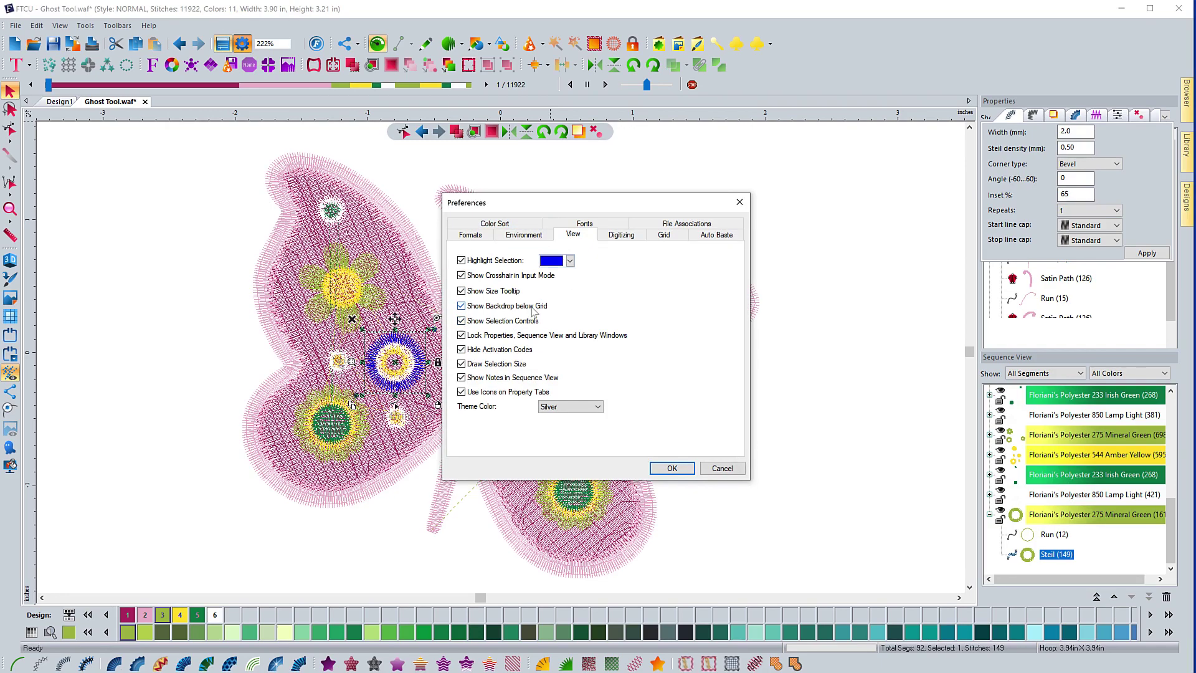
click(720, 469)
click(11, 317)
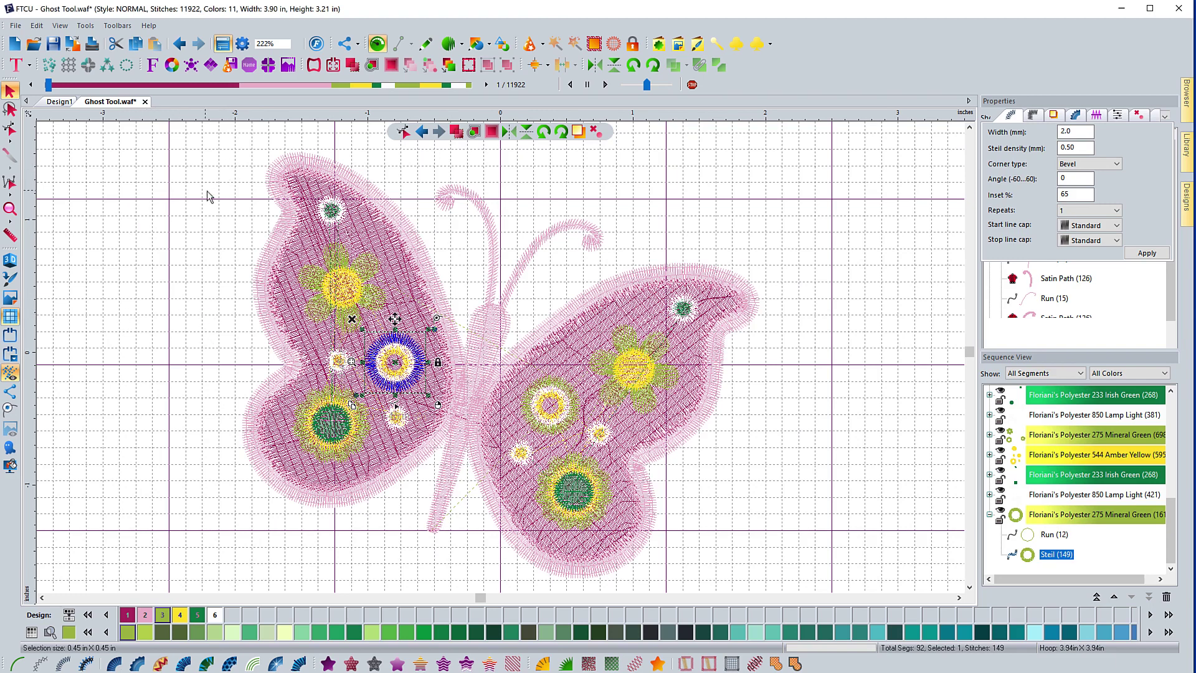
click(242, 43)
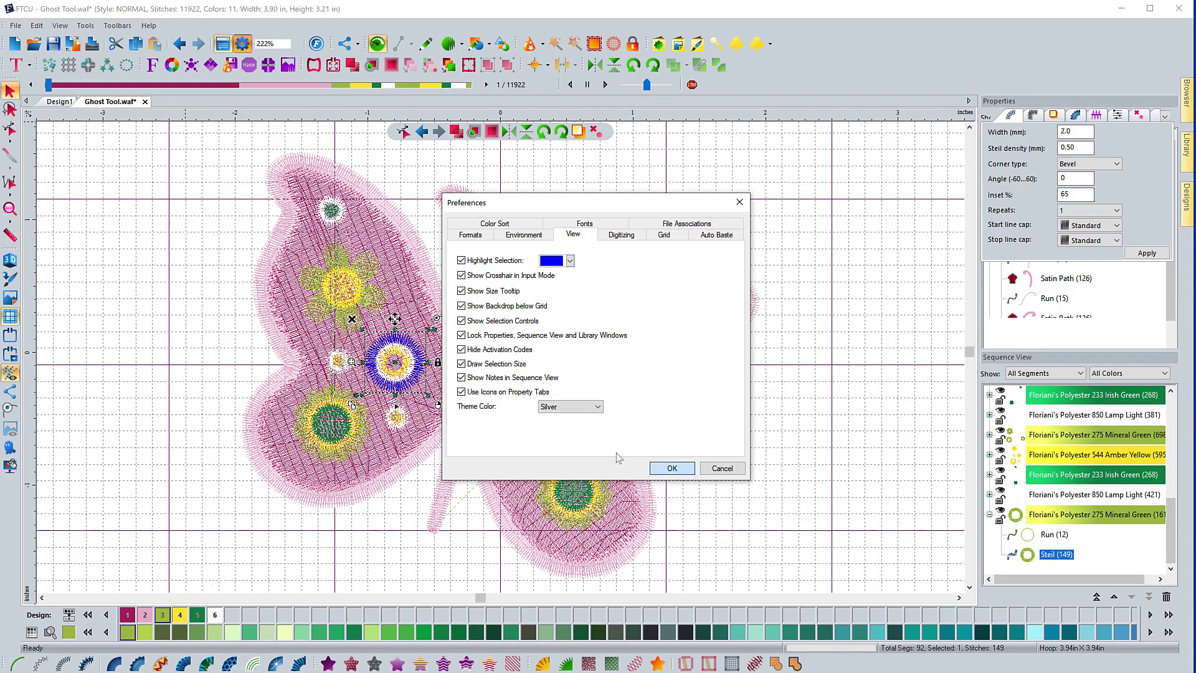
click(672, 468)
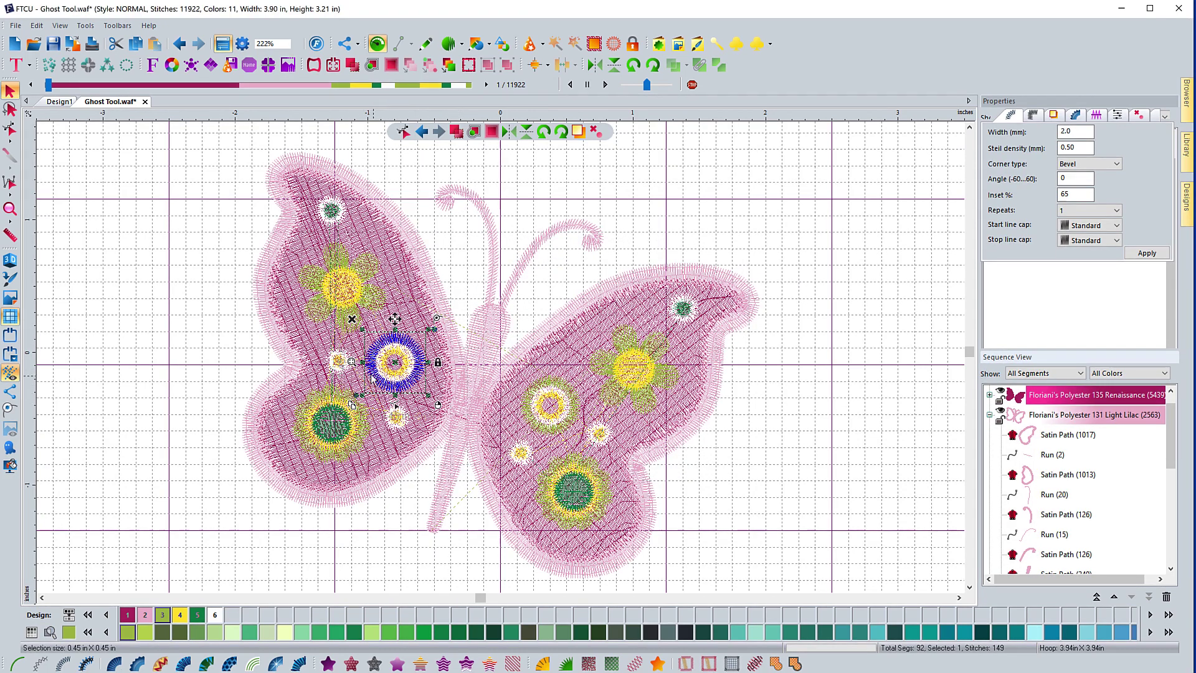
Step: Select the left antenna, hide the grid, and drag the antenna to the right of the wings
click(485, 226)
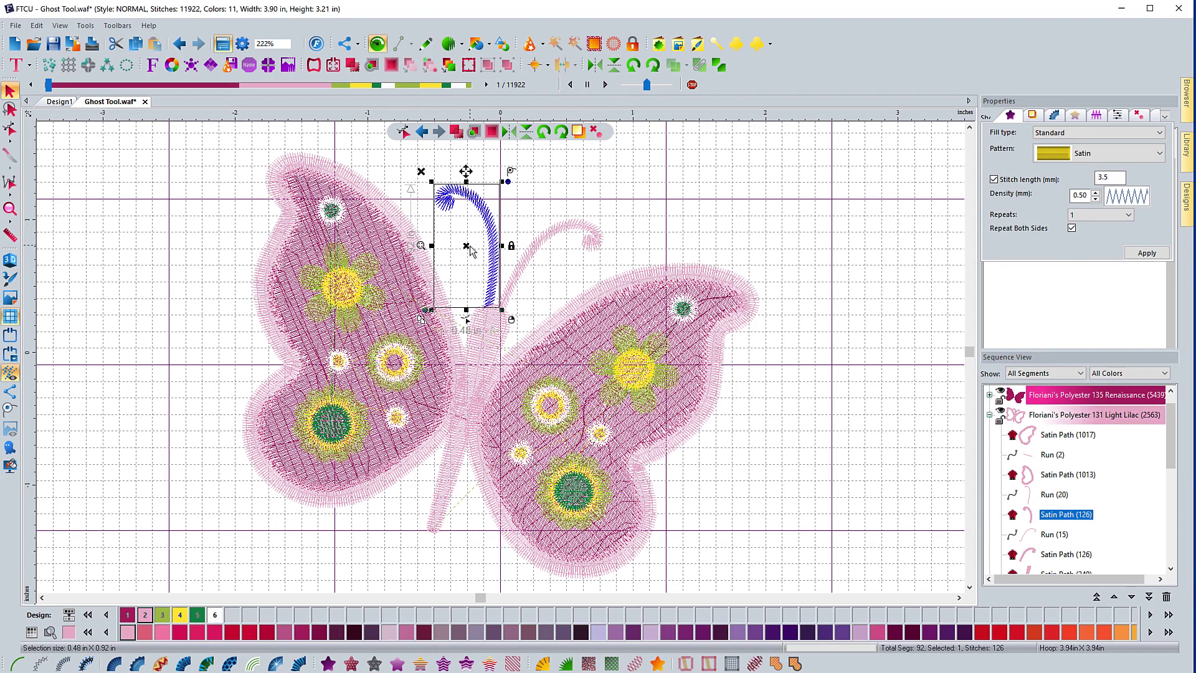
click(10, 317)
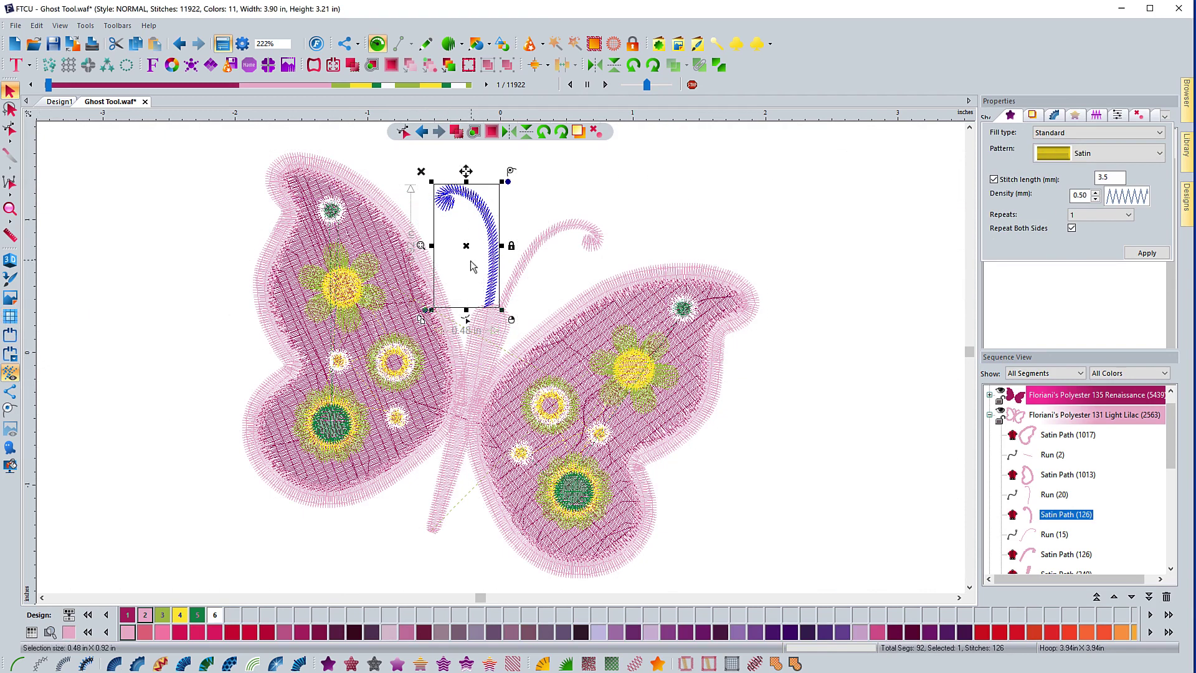
drag(479, 250, 827, 222)
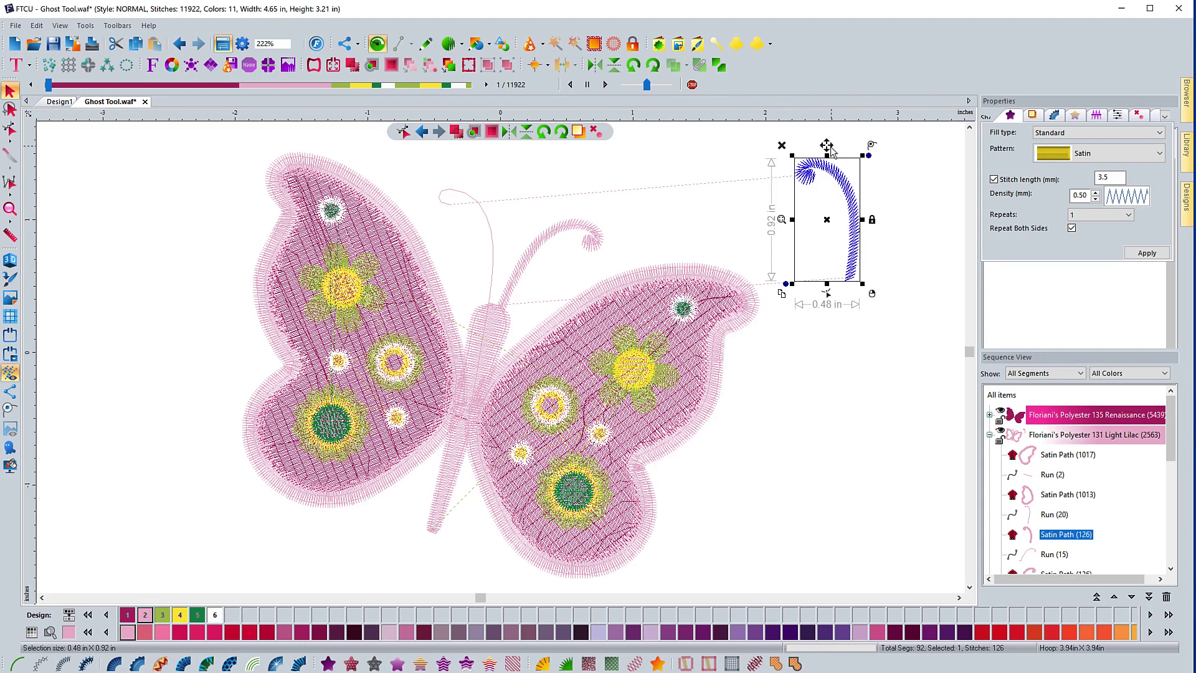
drag(830, 150, 829, 145)
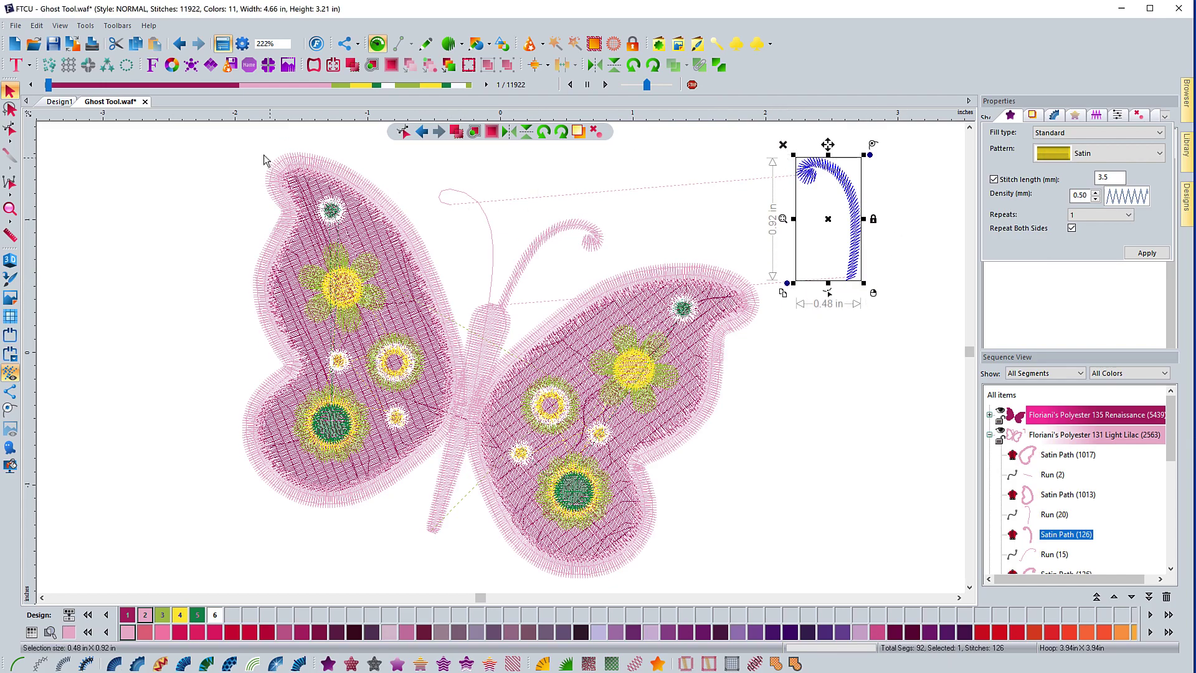
Step: Uncheck Lock Properties, Sequence View and Library Windows, apply it, then reopen the View preferences
click(242, 43)
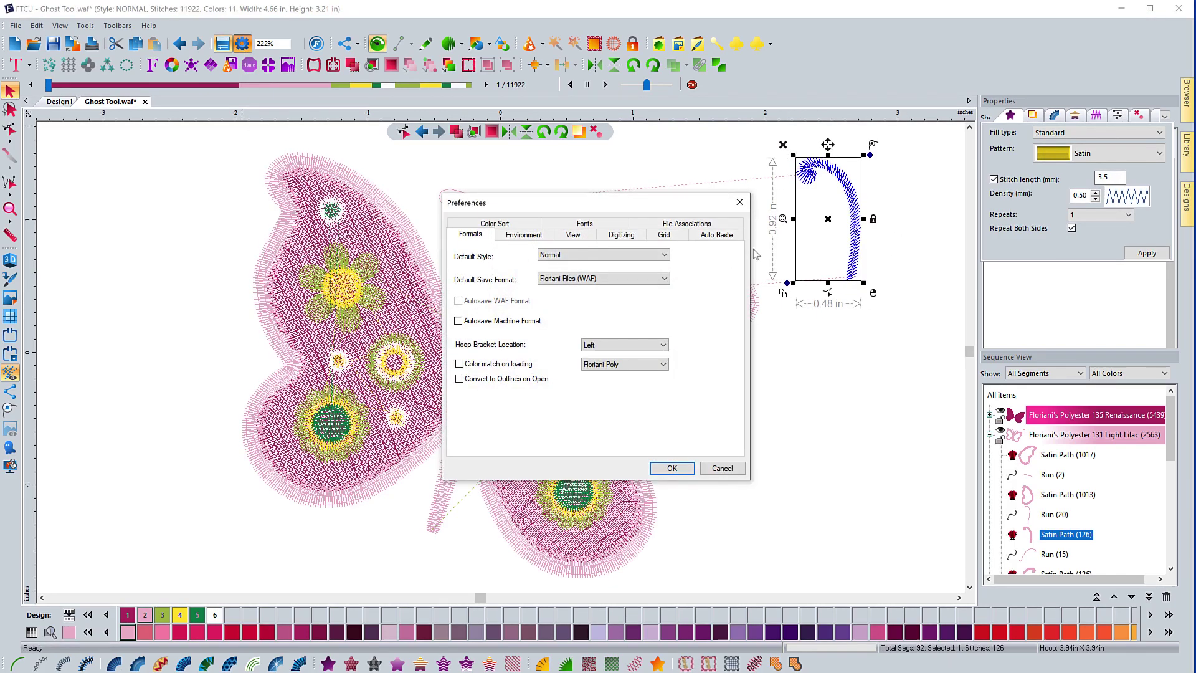
click(573, 234)
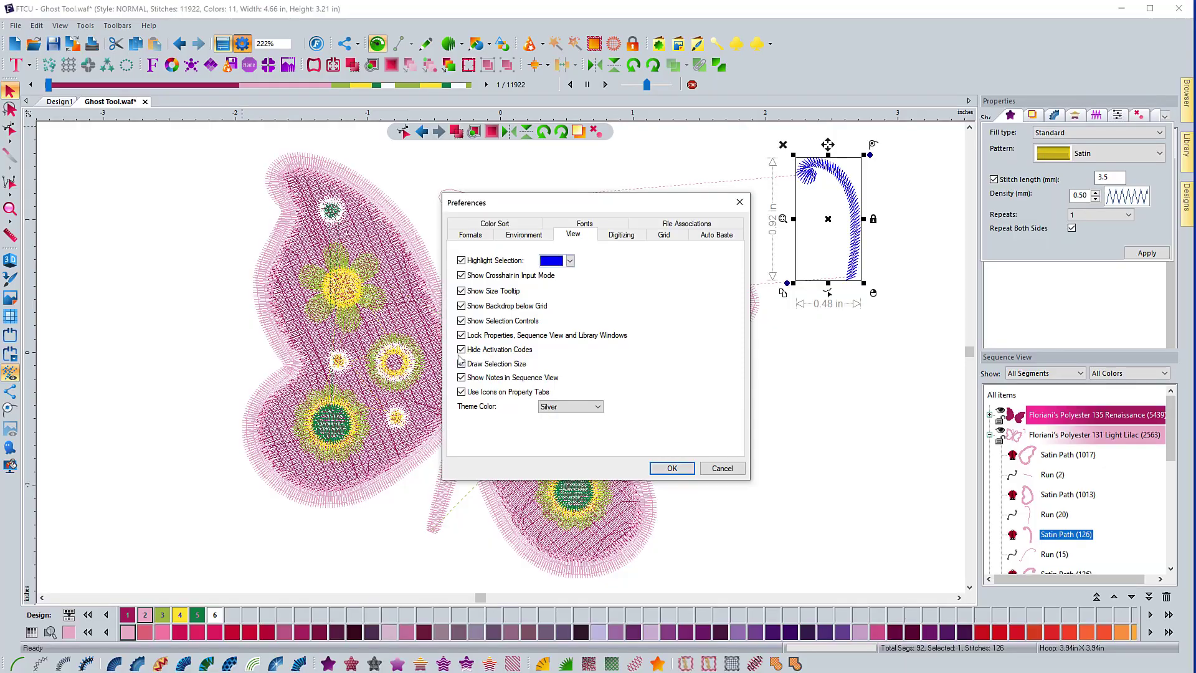
click(462, 335)
click(679, 468)
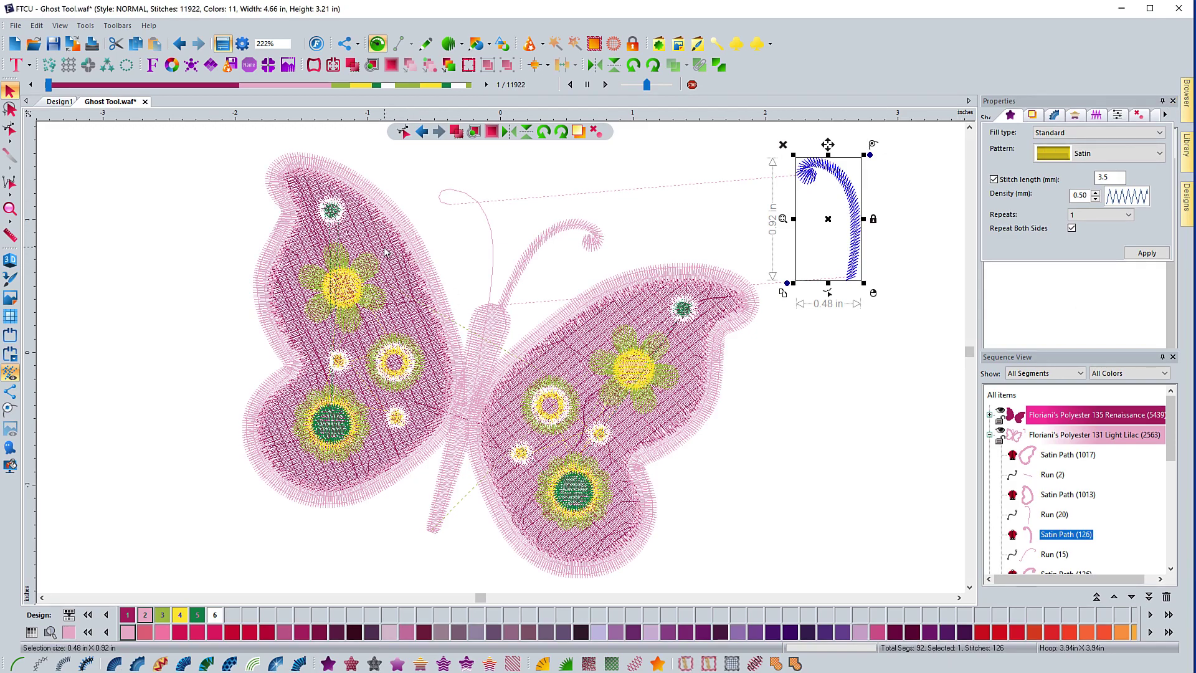
click(242, 43)
click(573, 234)
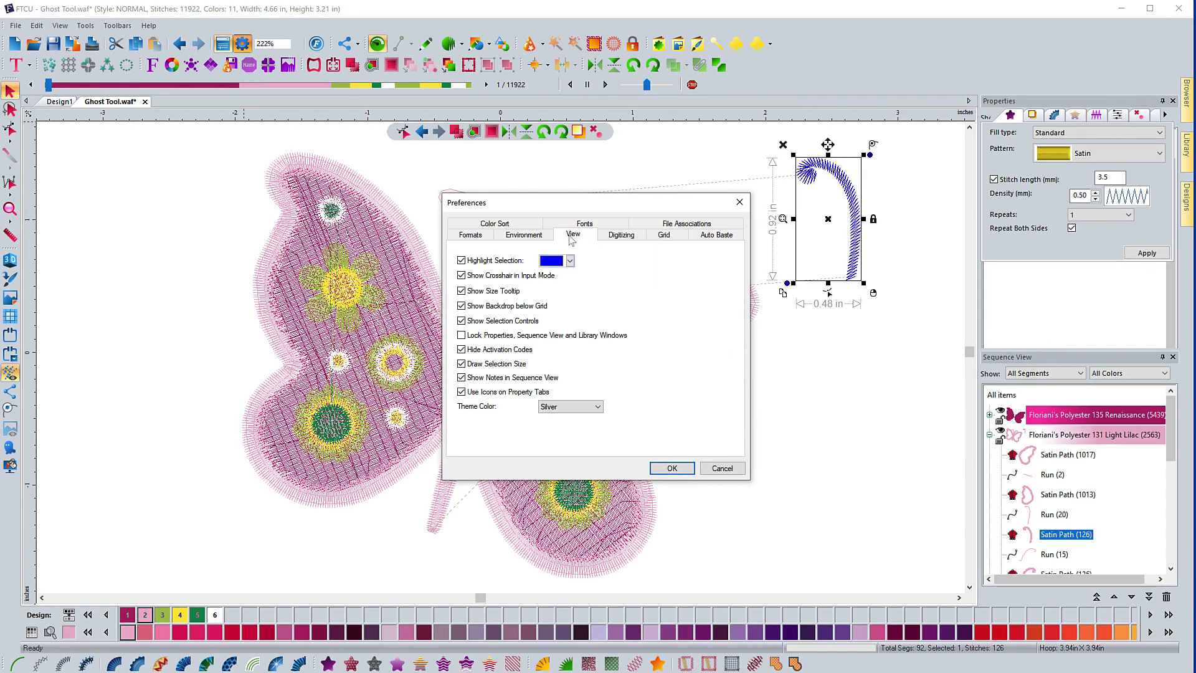
click(461, 336)
Step: Apply the preferences and draw a rectangle appliqué left of the butterfly's wing
click(672, 468)
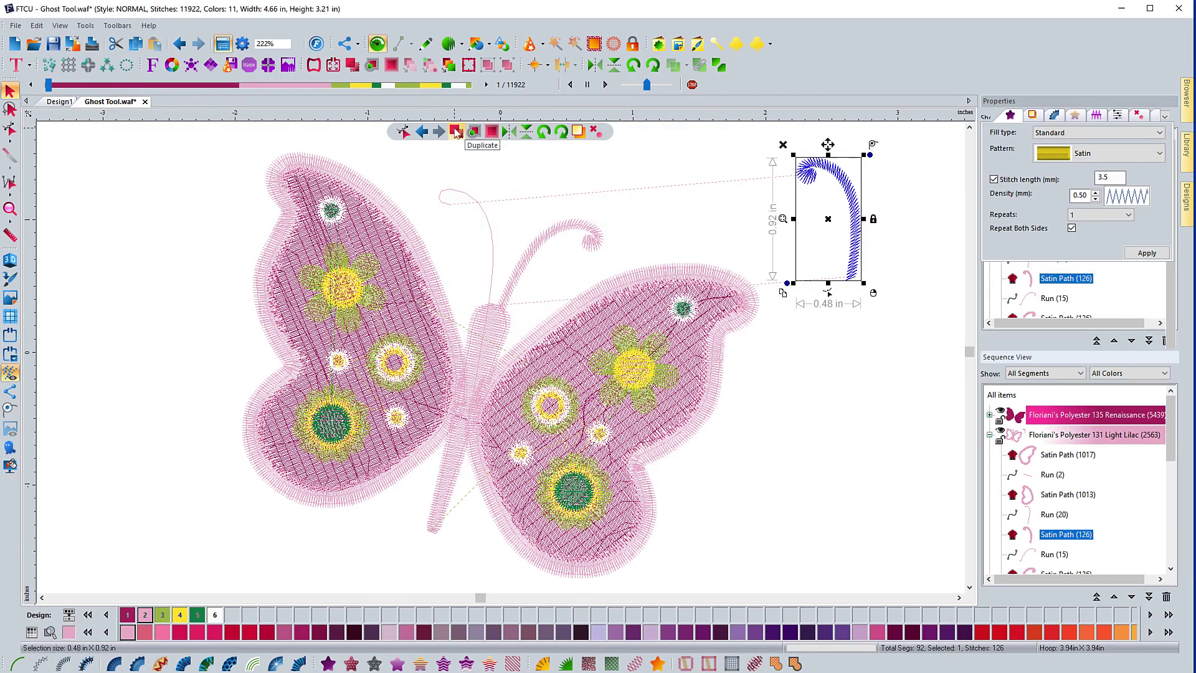
click(476, 44)
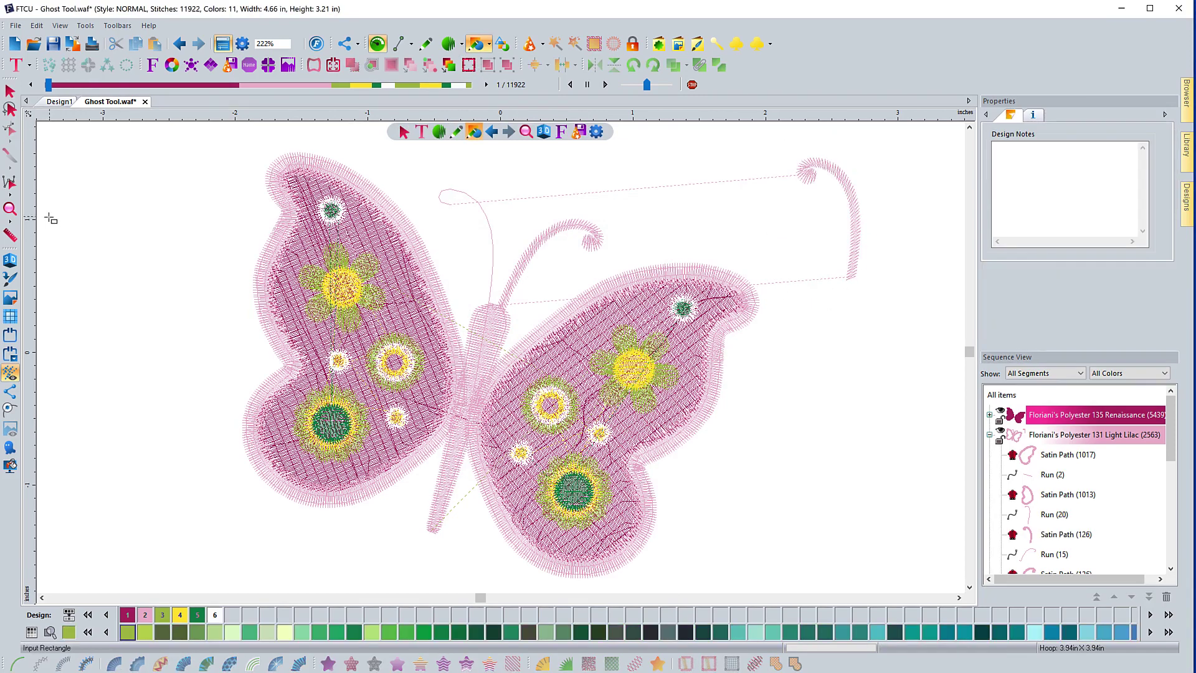
drag(108, 213, 293, 374)
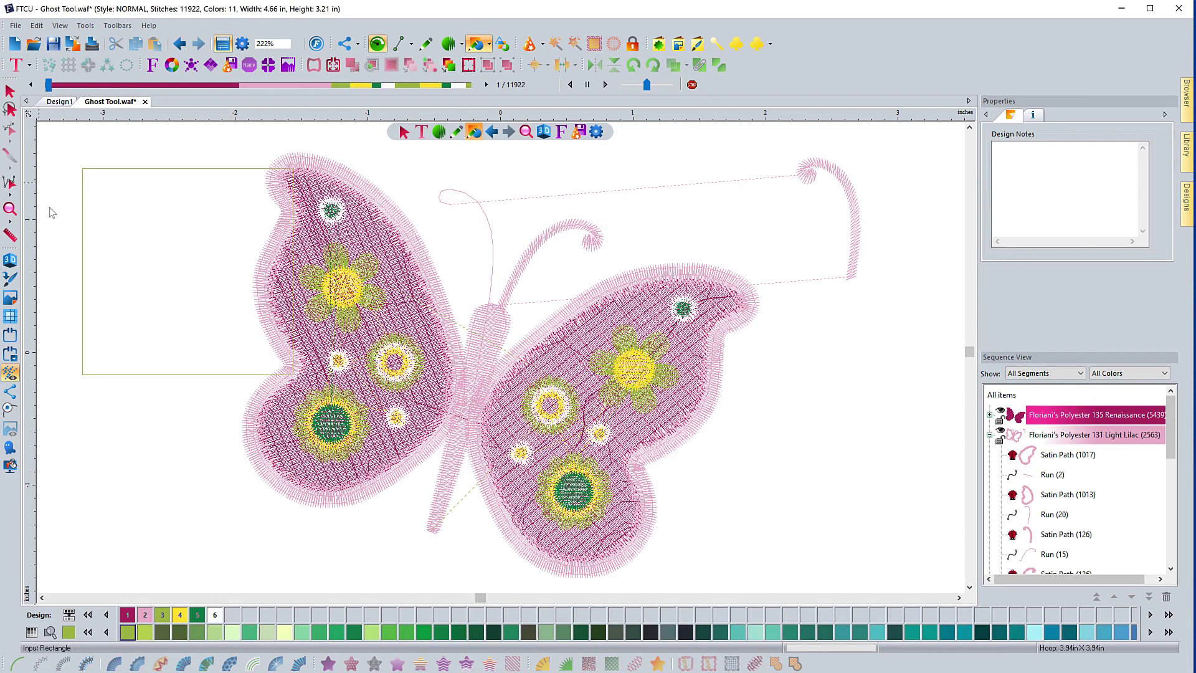
Step: Deselect the appliqué and expand its Sequence View entry to show thread and STOP notes
click(10, 92)
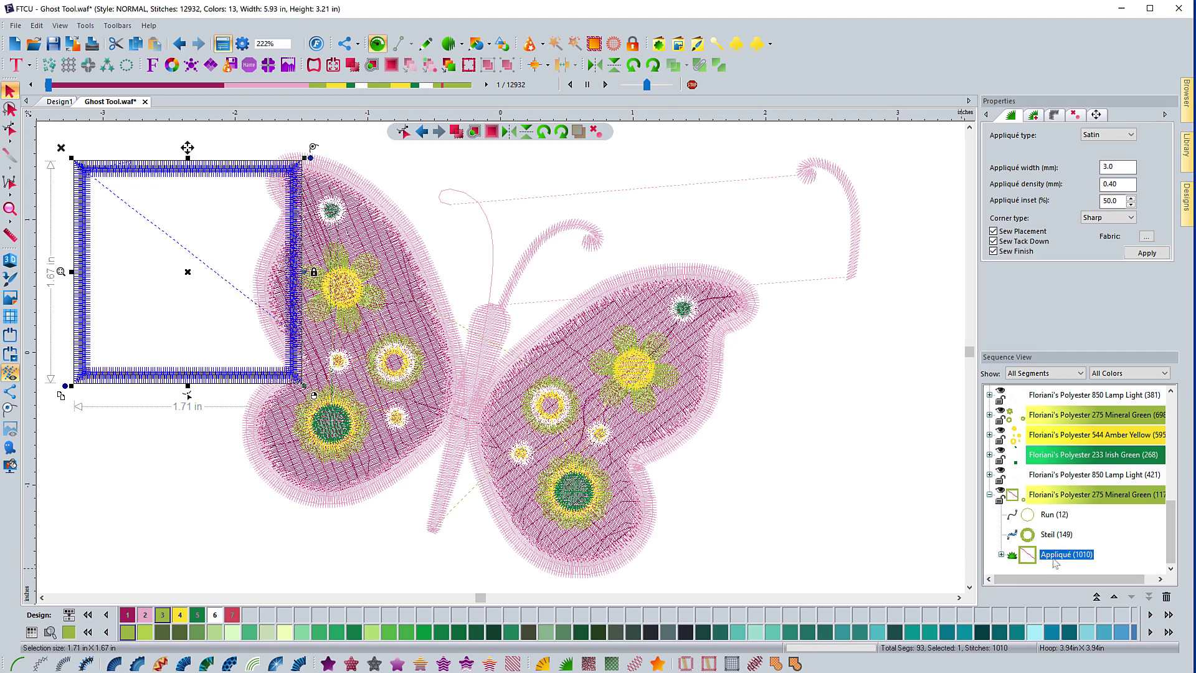
click(1002, 555)
click(1002, 555)
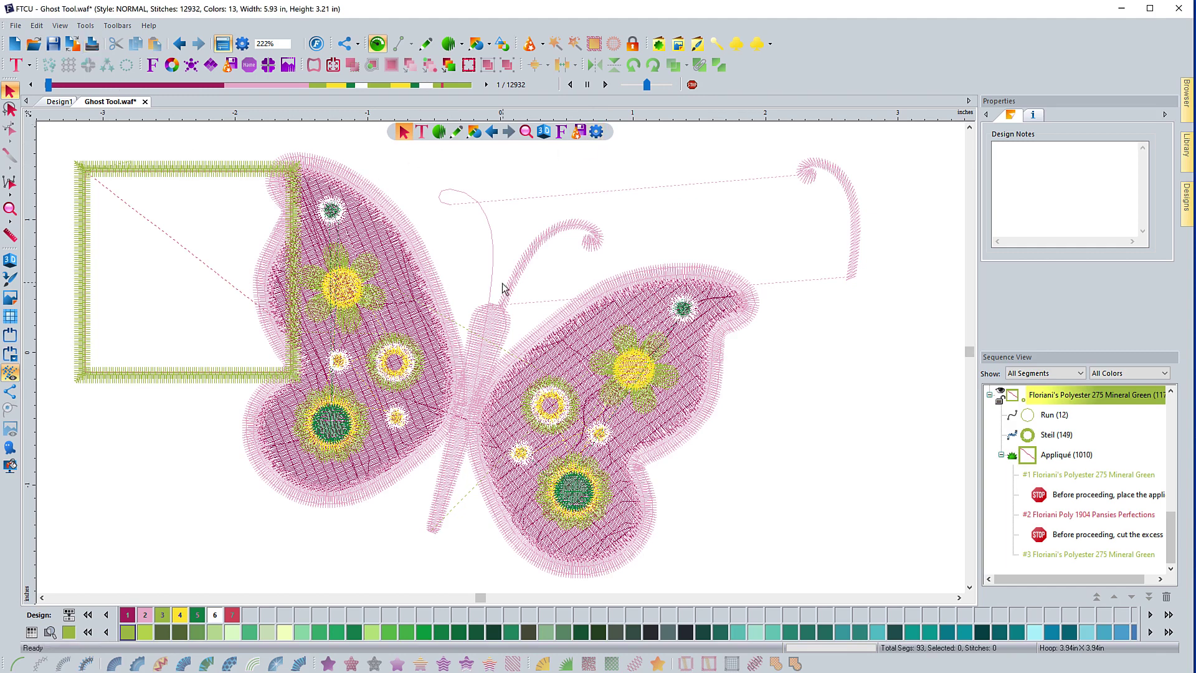
Step: Turn off Use Icons on Property Tabs for text labels, then select the curled satin path
click(596, 131)
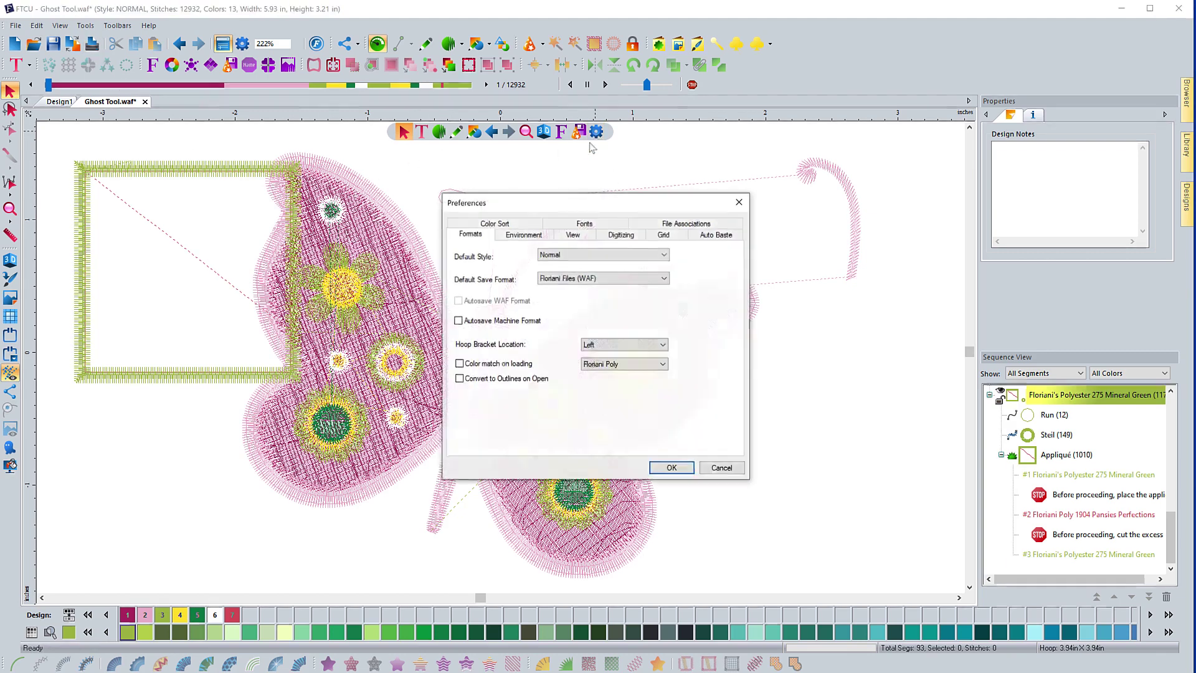
click(573, 235)
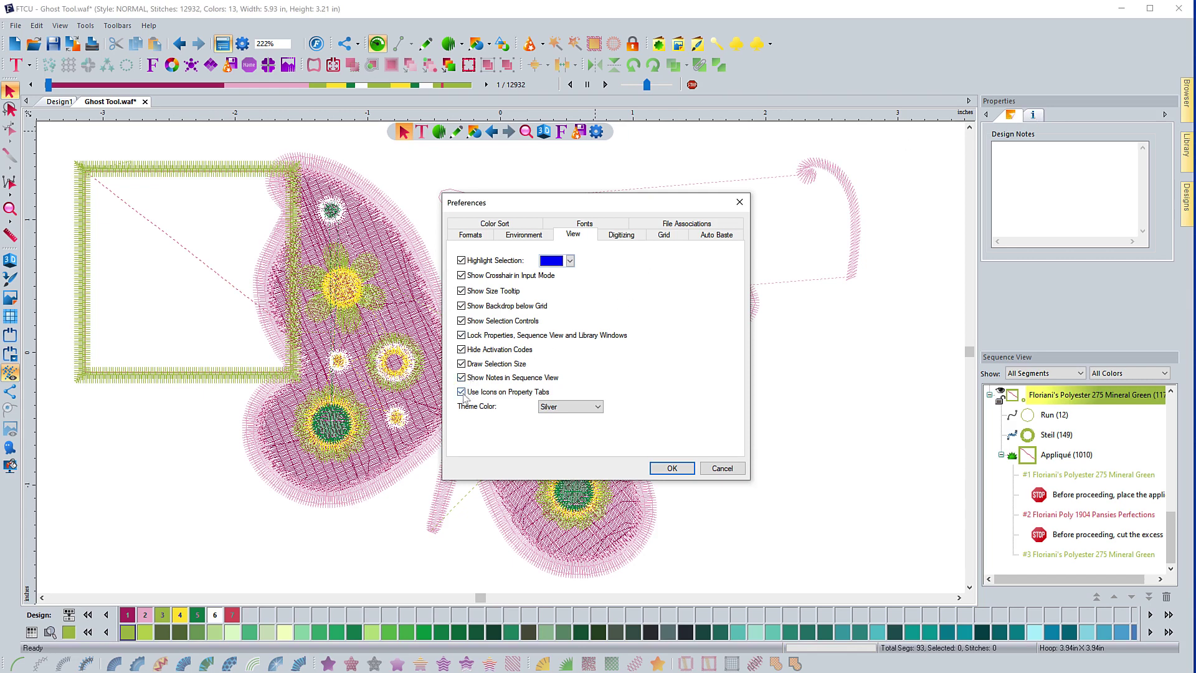
click(685, 468)
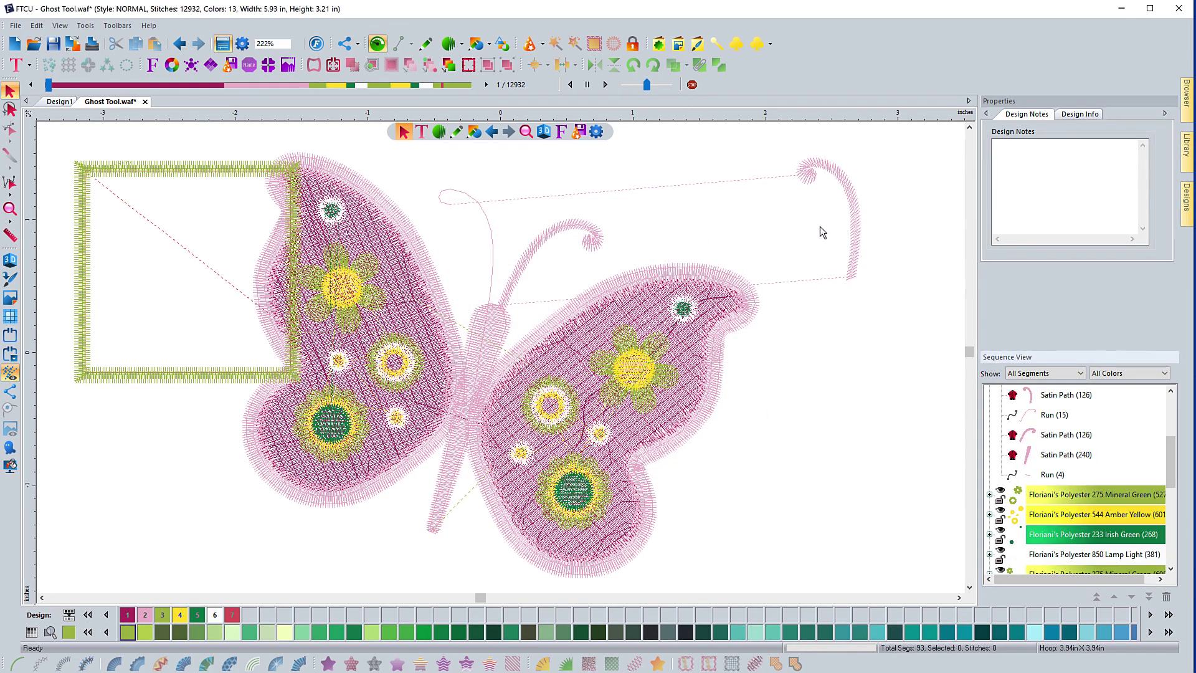
click(847, 207)
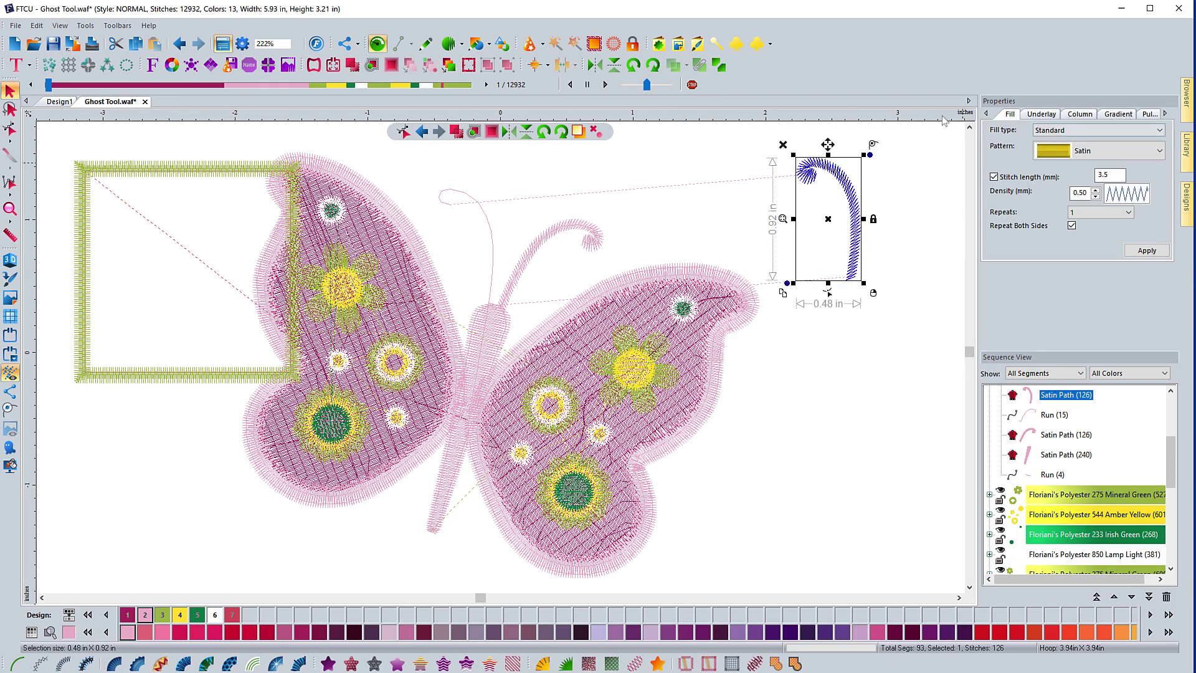
Step: Re-enable Use Icons on Property Tabs in the View preferences
click(243, 43)
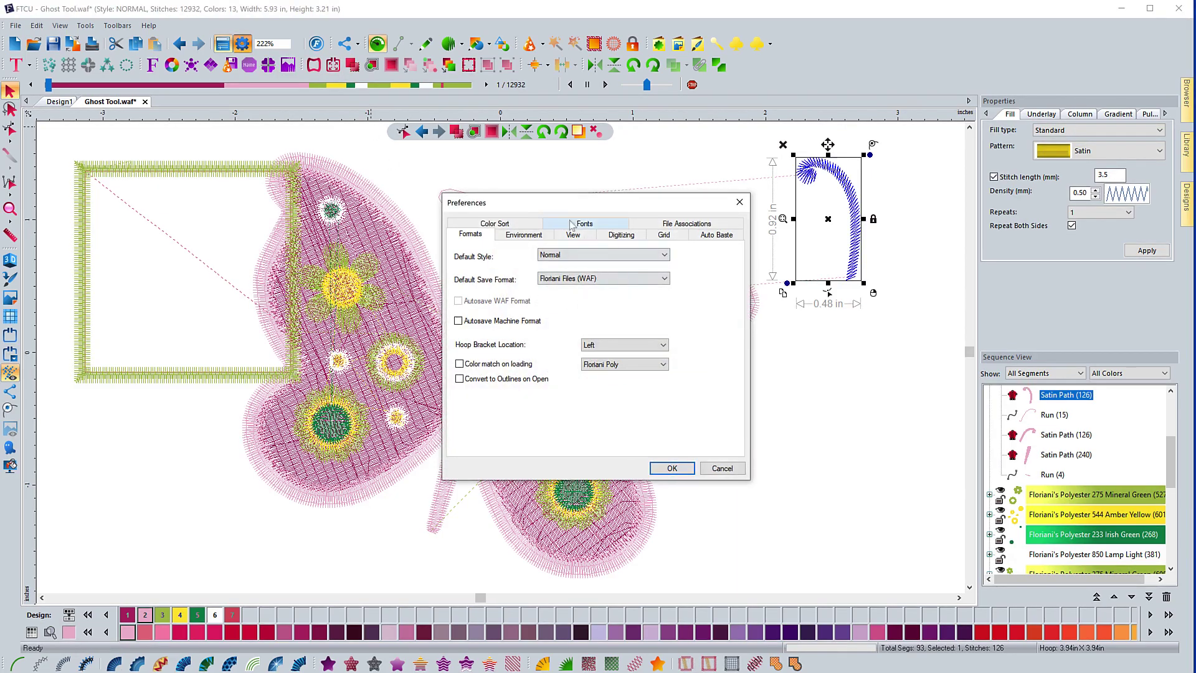
click(572, 236)
click(526, 392)
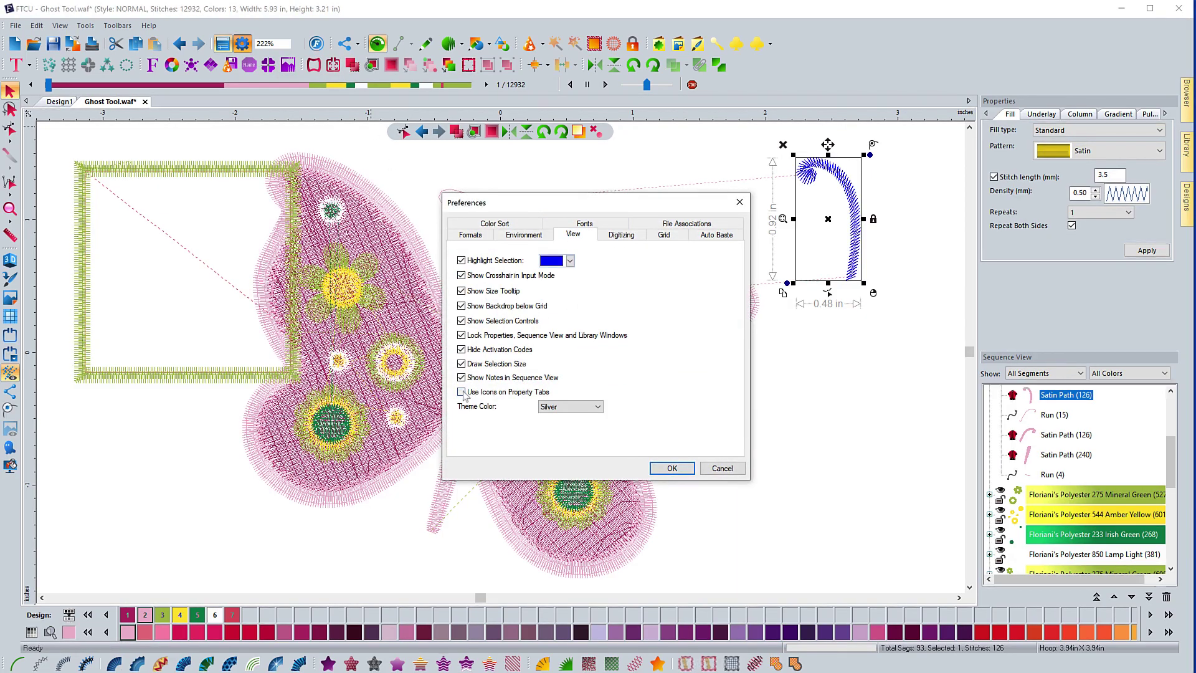
click(660, 468)
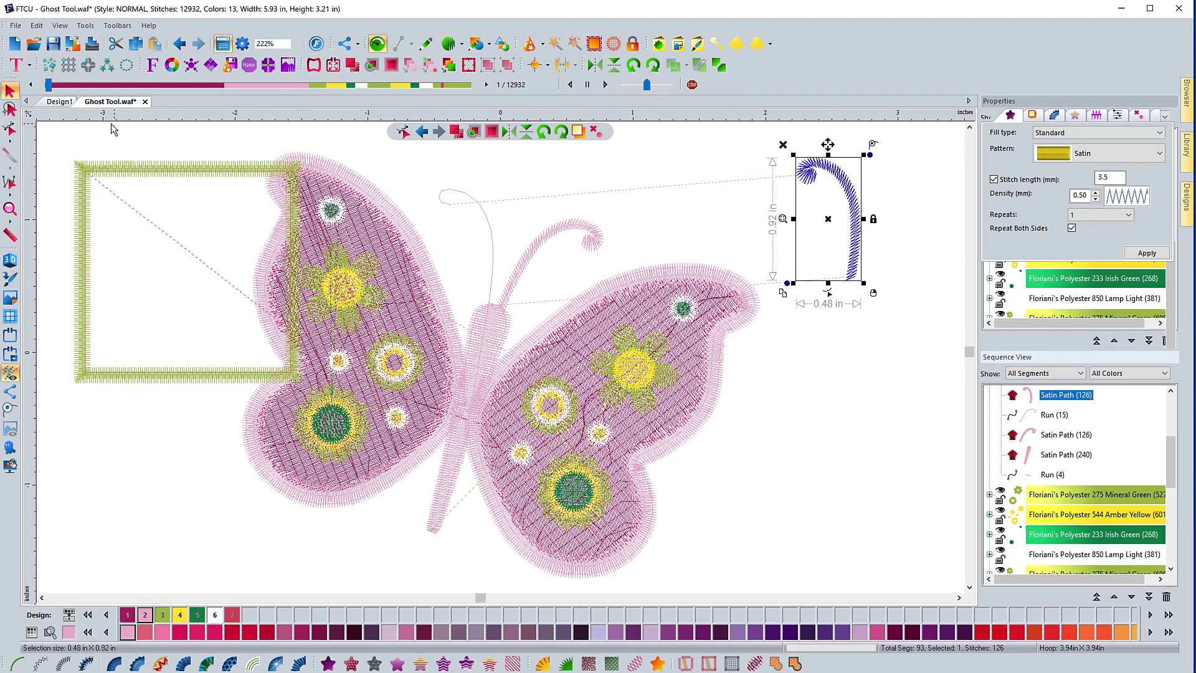
Step: Set the Theme Color to Aqua in the View preferences
click(242, 44)
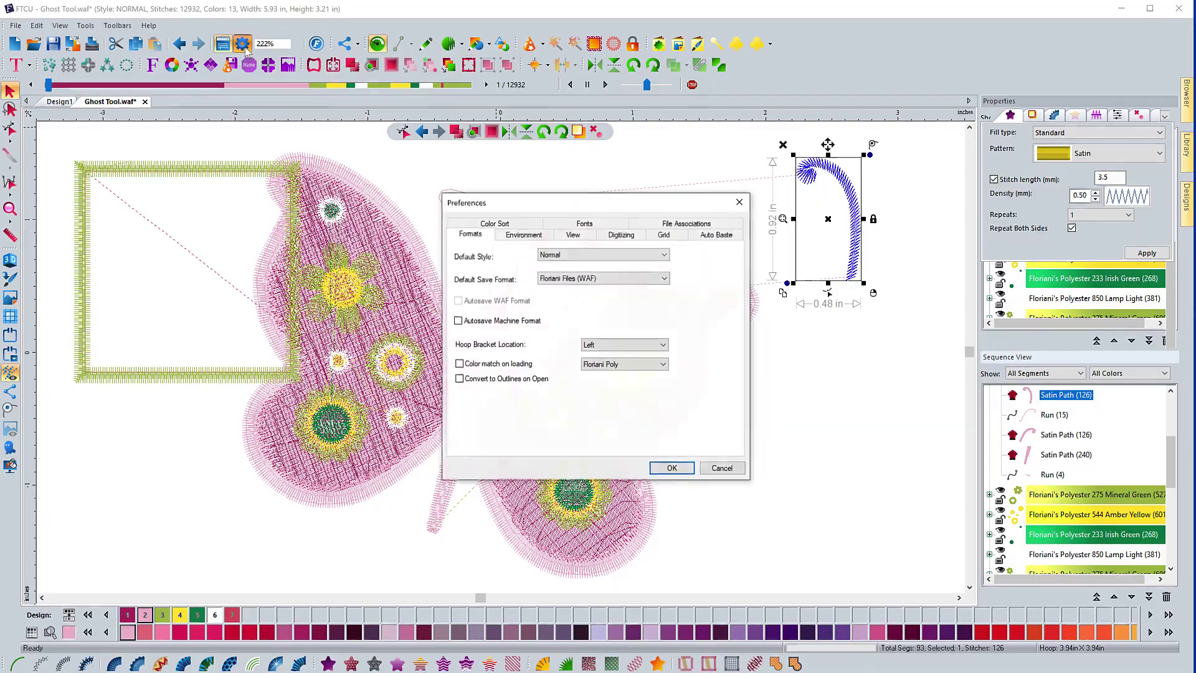
click(575, 236)
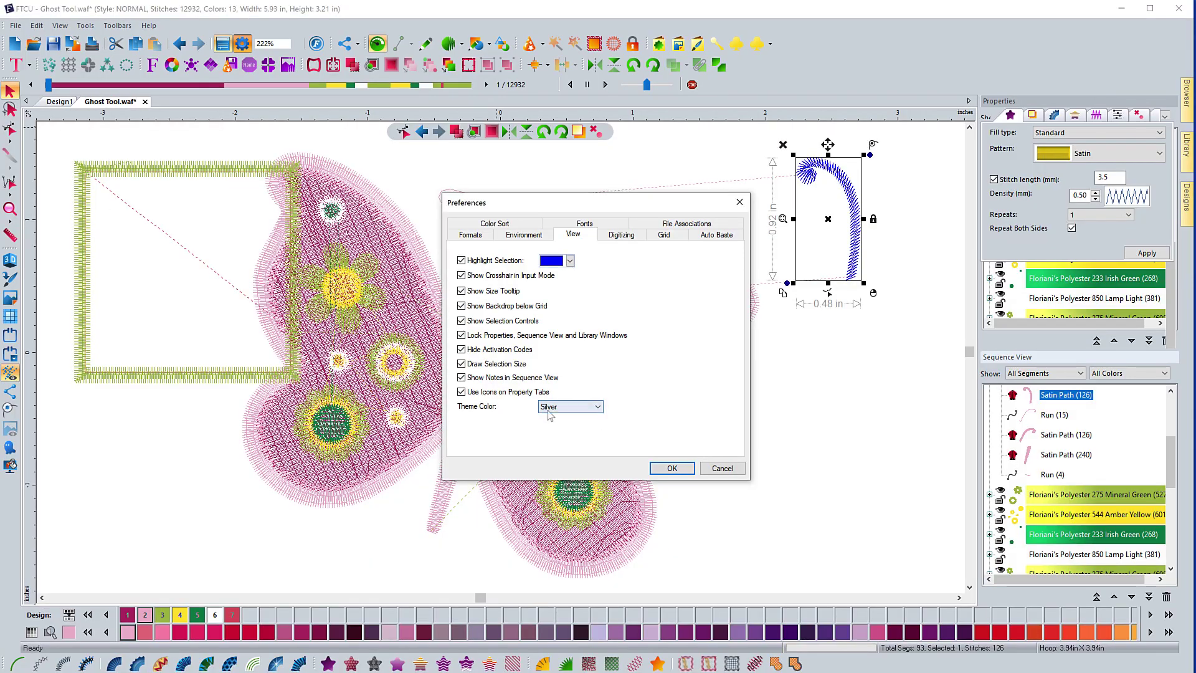
click(596, 412)
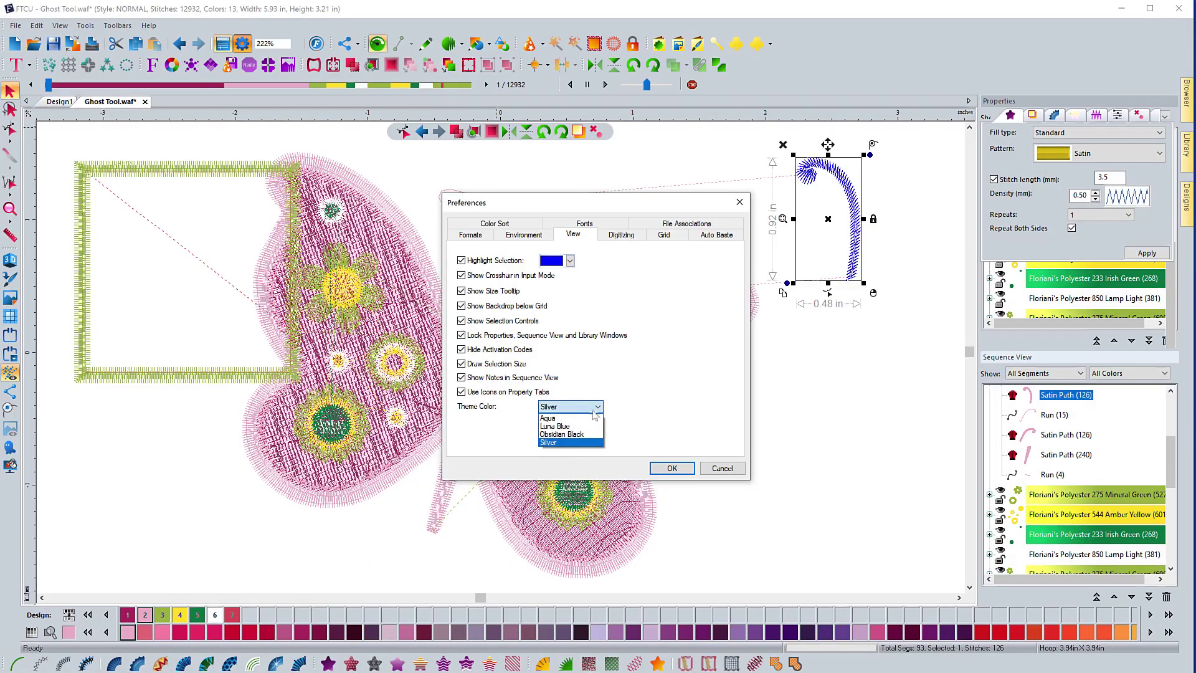
click(551, 423)
click(660, 469)
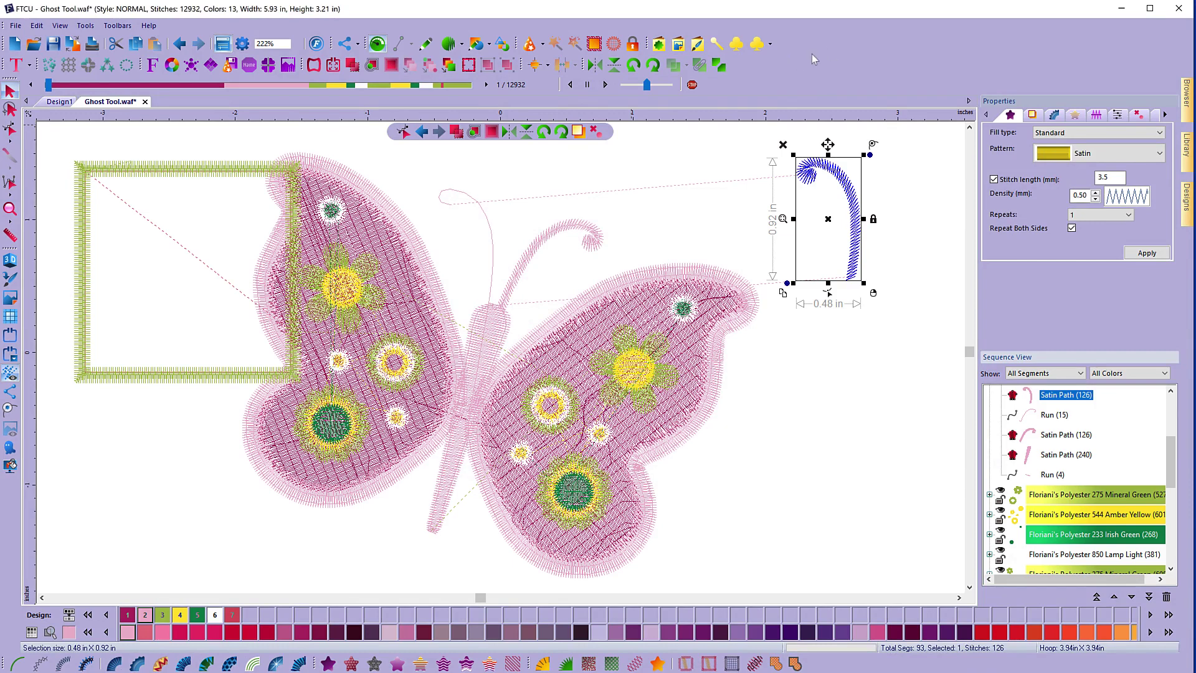
Step: Change the Theme Color to Luna Blue
click(241, 49)
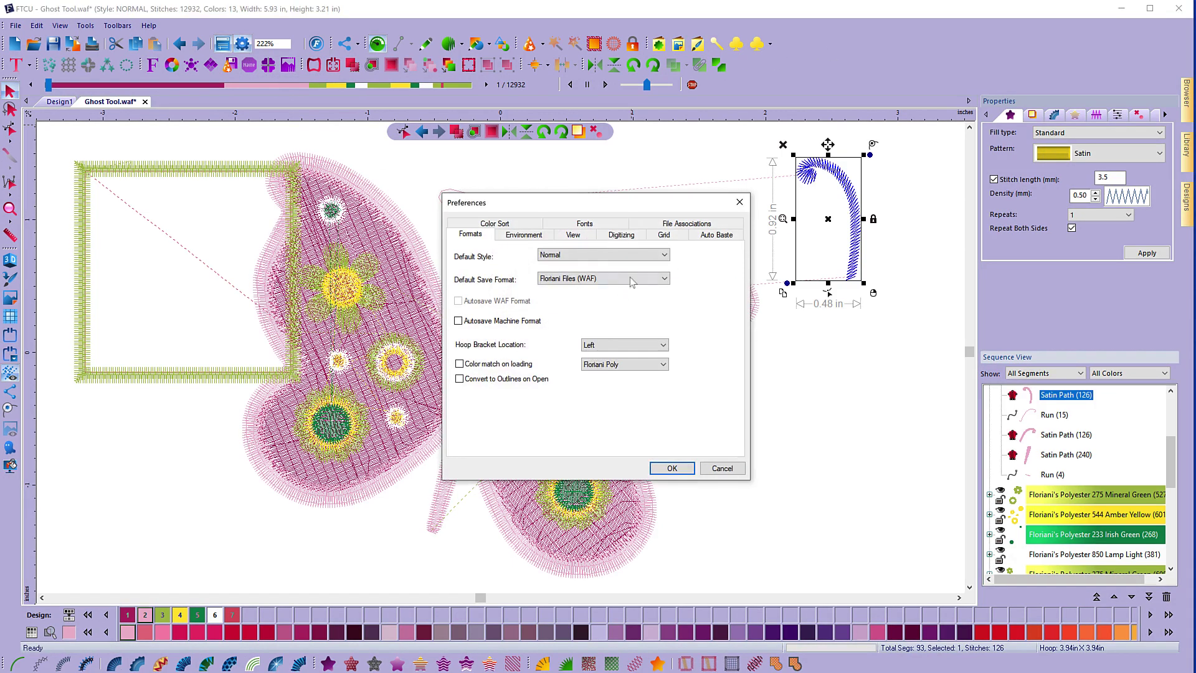
click(581, 242)
click(592, 407)
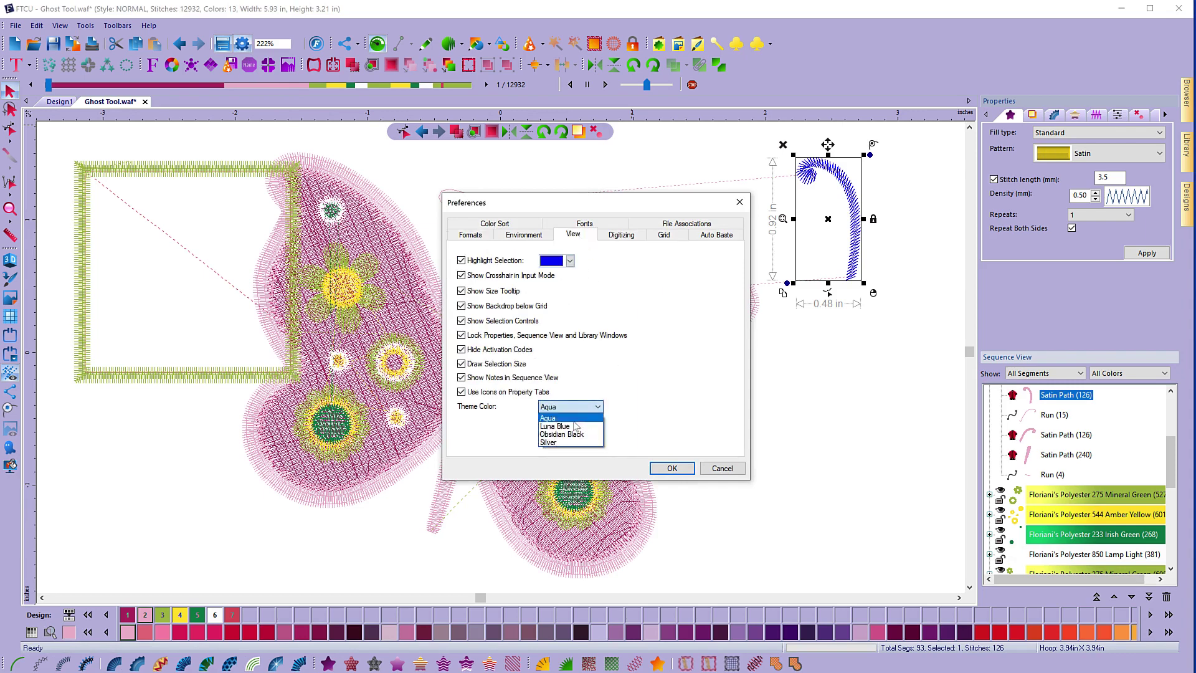
click(568, 427)
click(671, 469)
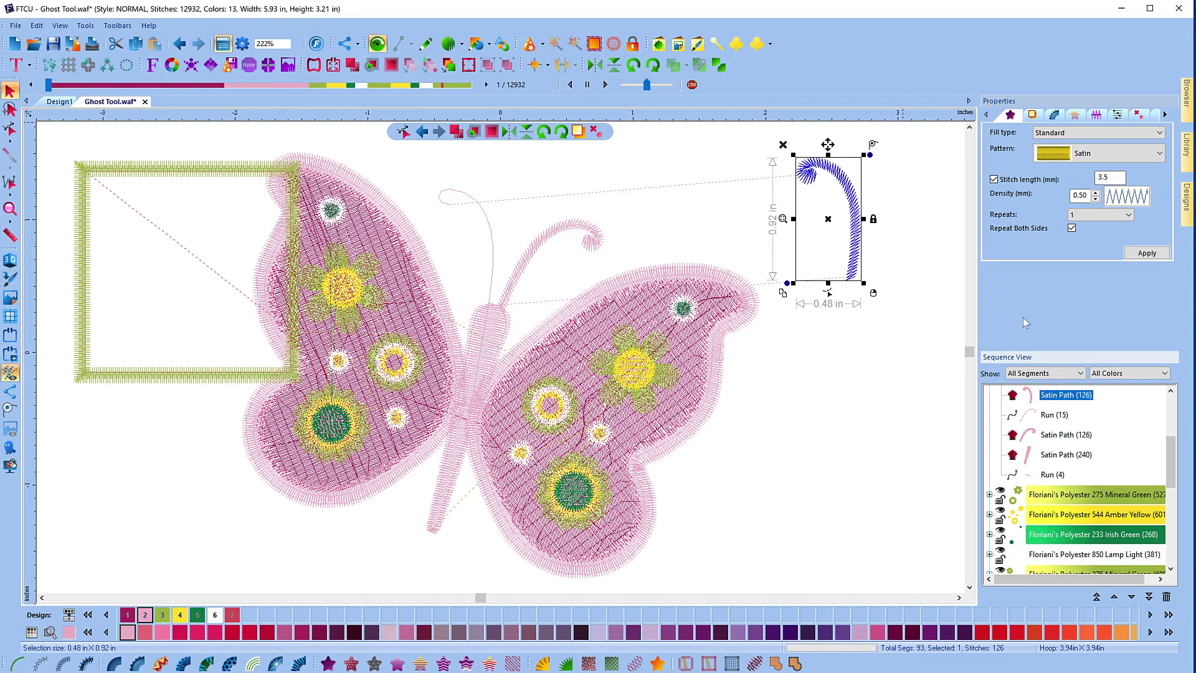
Step: Switch the Theme Color in View preferences to Obsidian Black and apply it
click(242, 45)
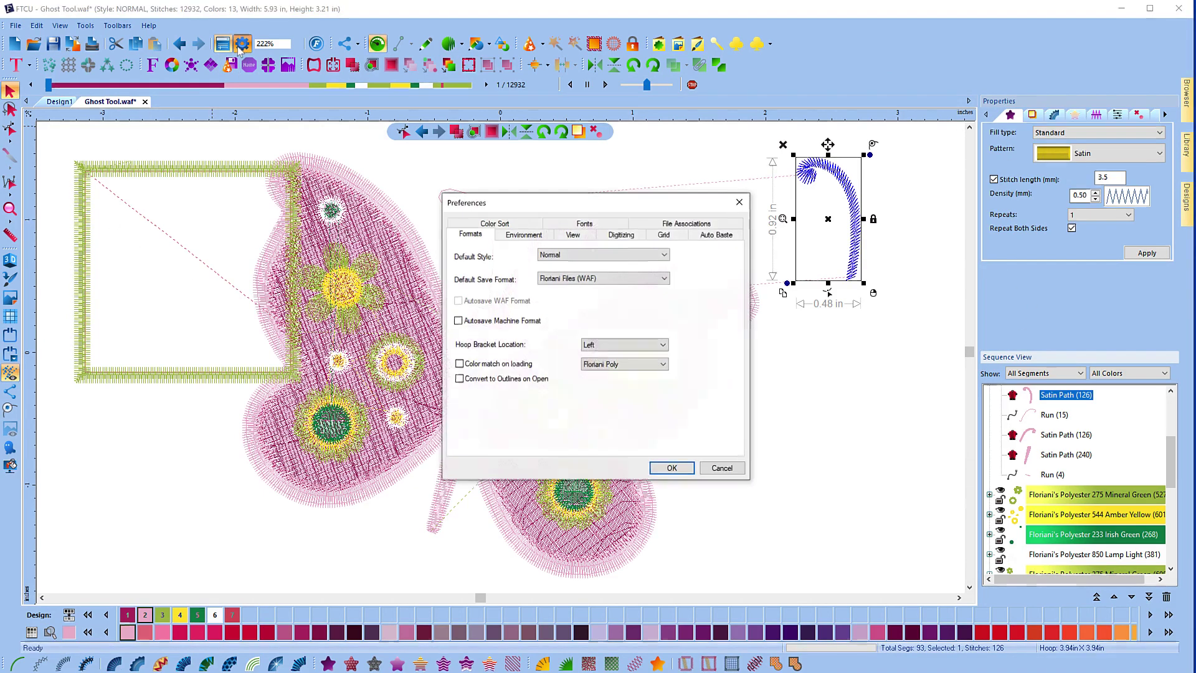
click(573, 235)
click(561, 407)
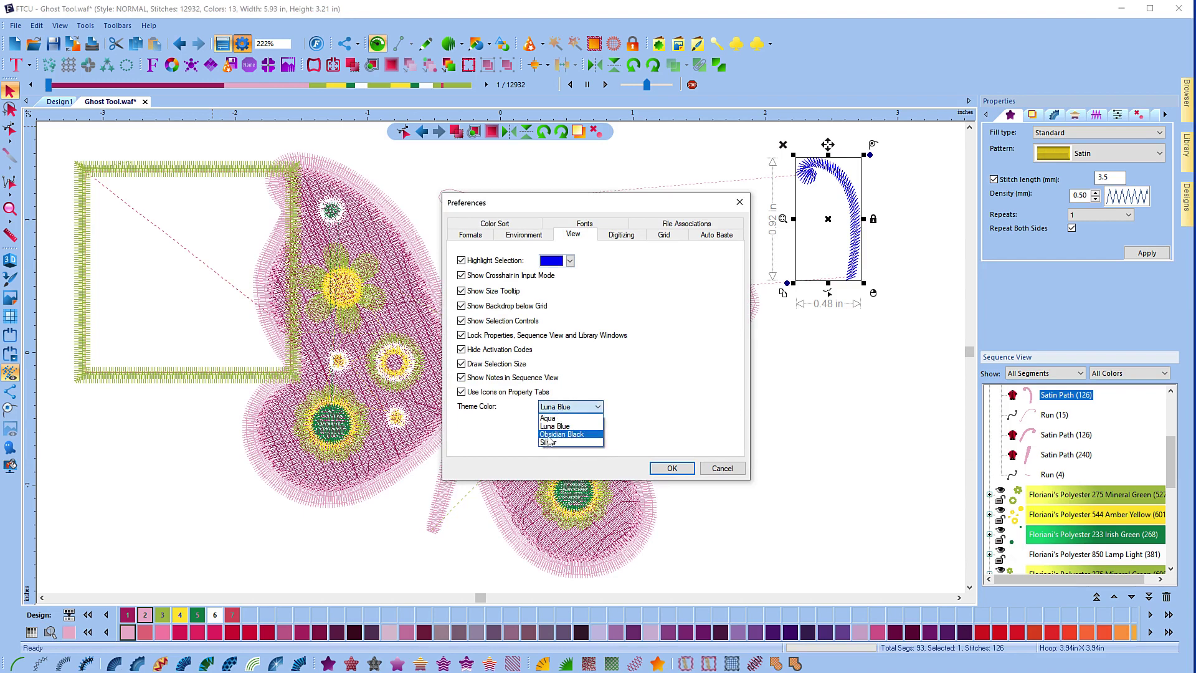
click(548, 435)
click(672, 469)
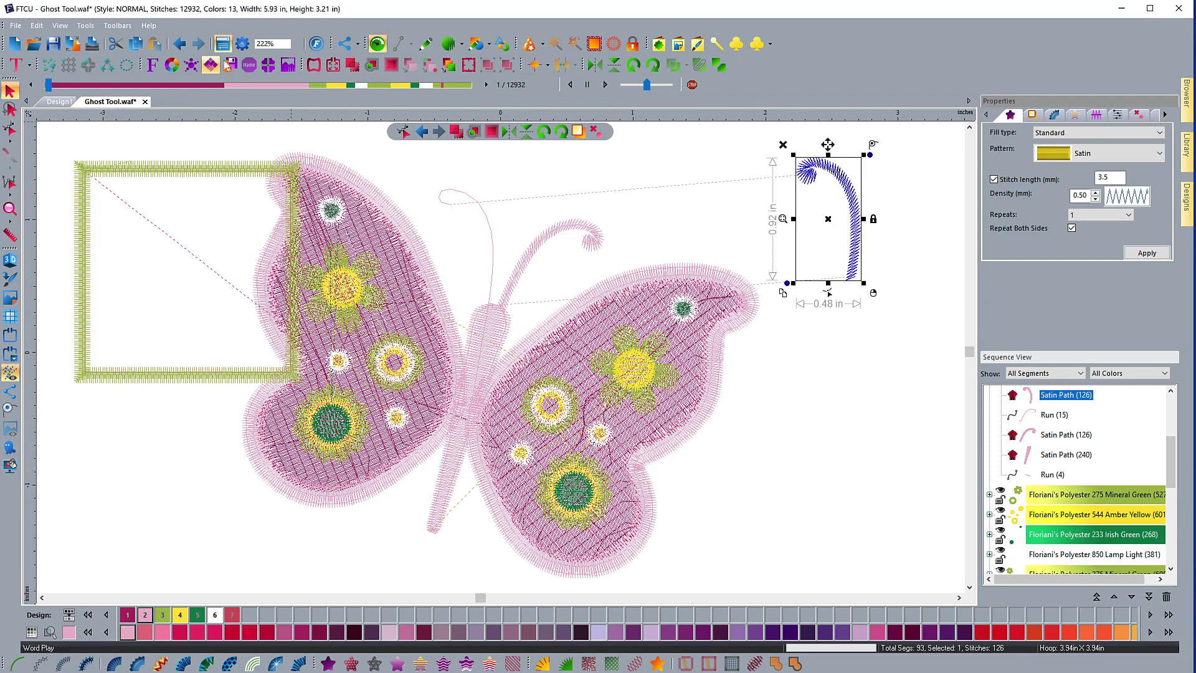
Step: Back in View preferences, choose Silver as the theme colour
click(242, 44)
click(582, 237)
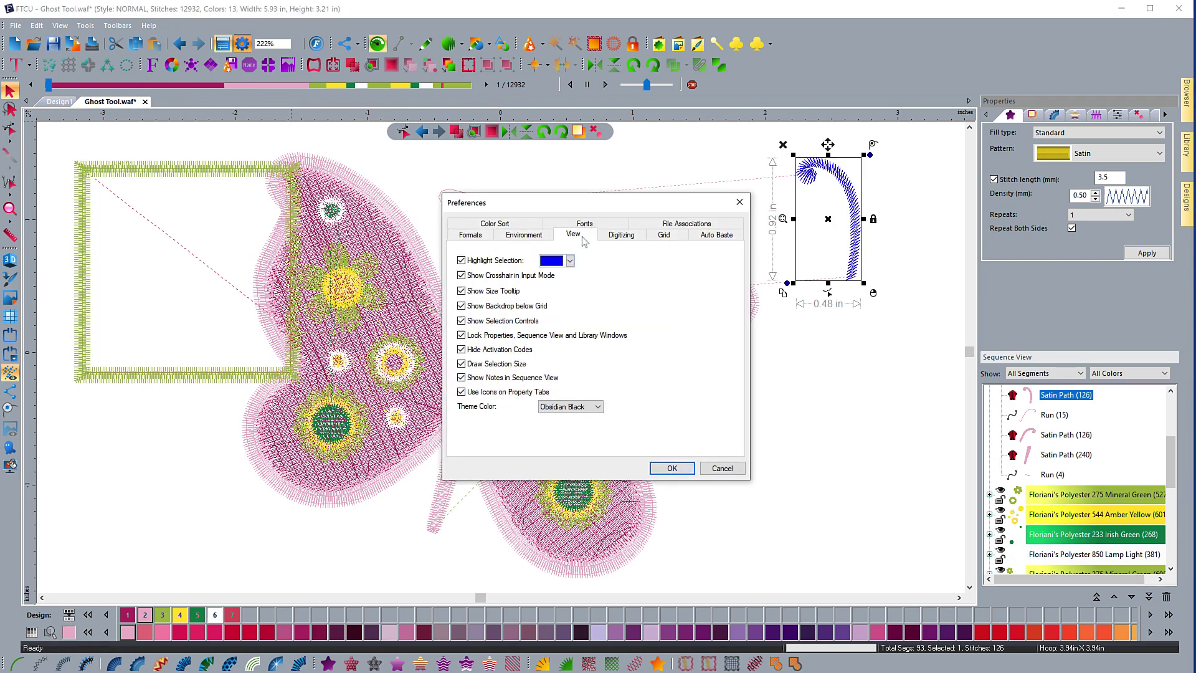
click(567, 407)
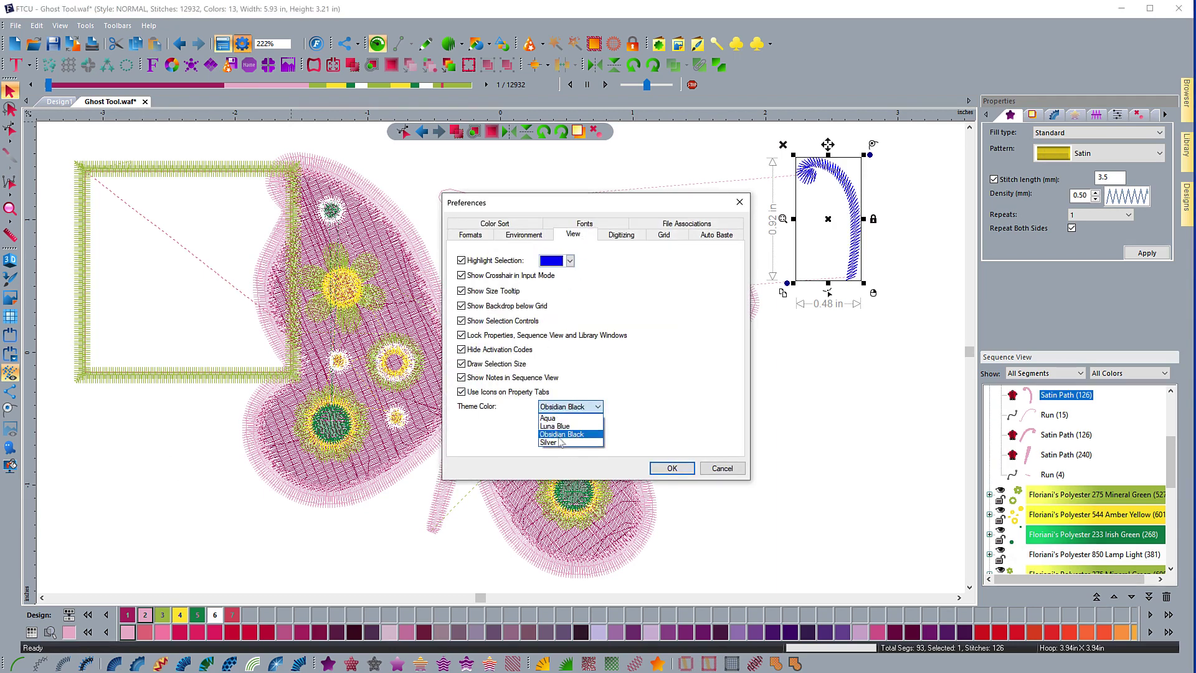
click(561, 443)
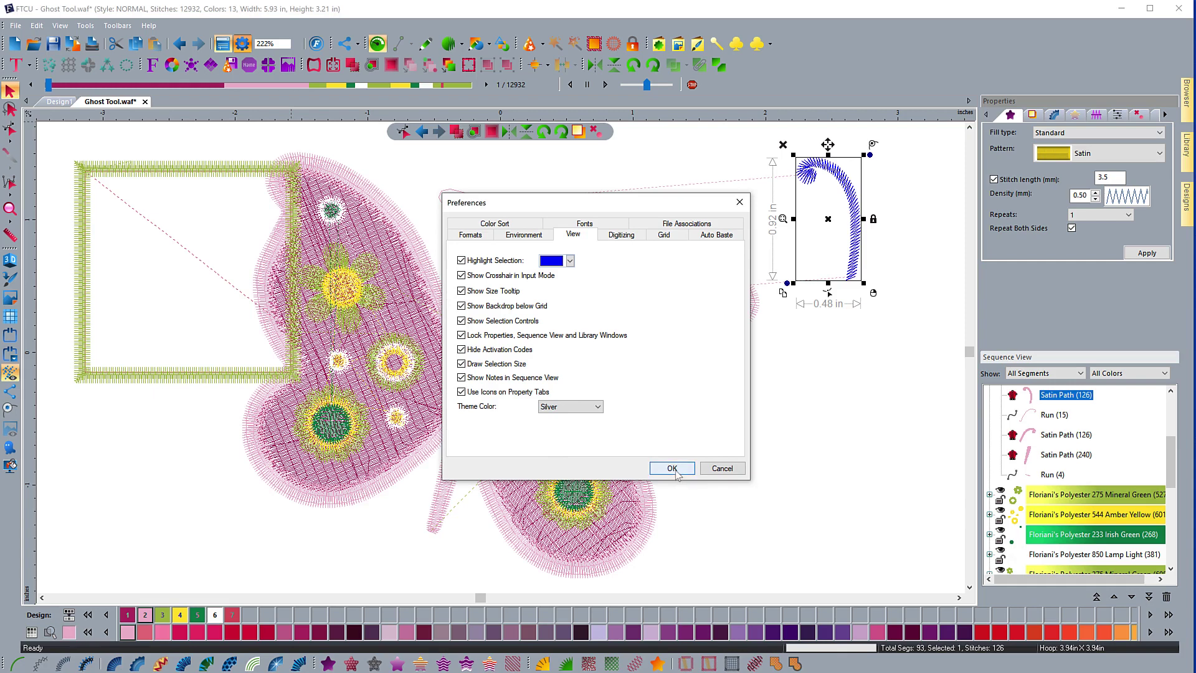